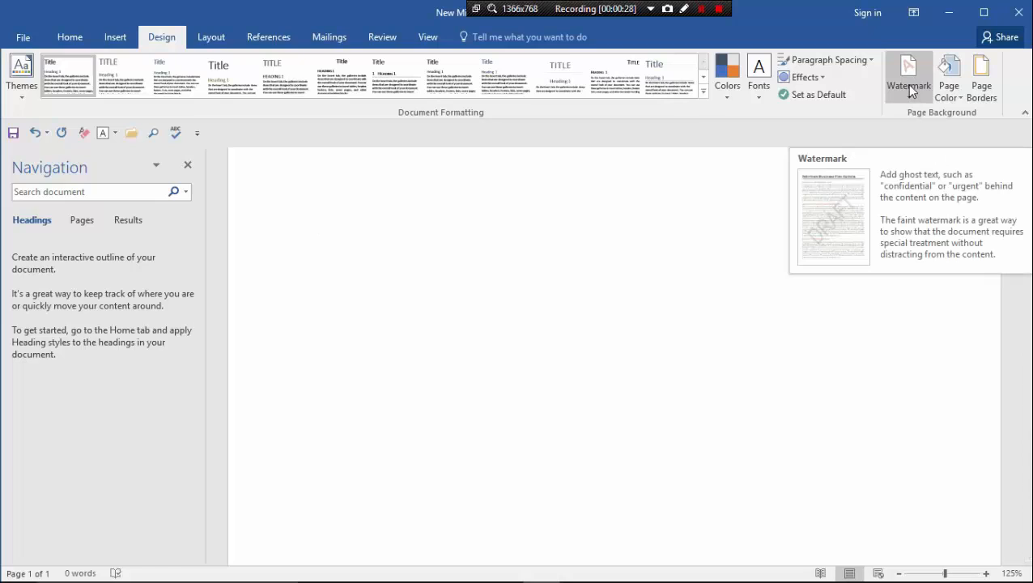
Add a custom text watermark to the page with the author's name as its text
left_click(909, 81)
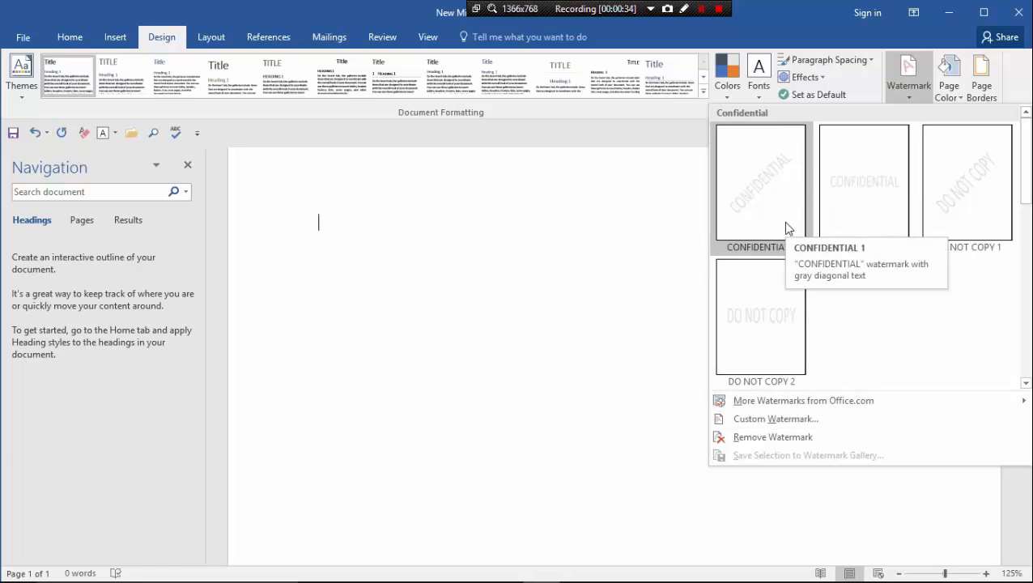
left_click(763, 422)
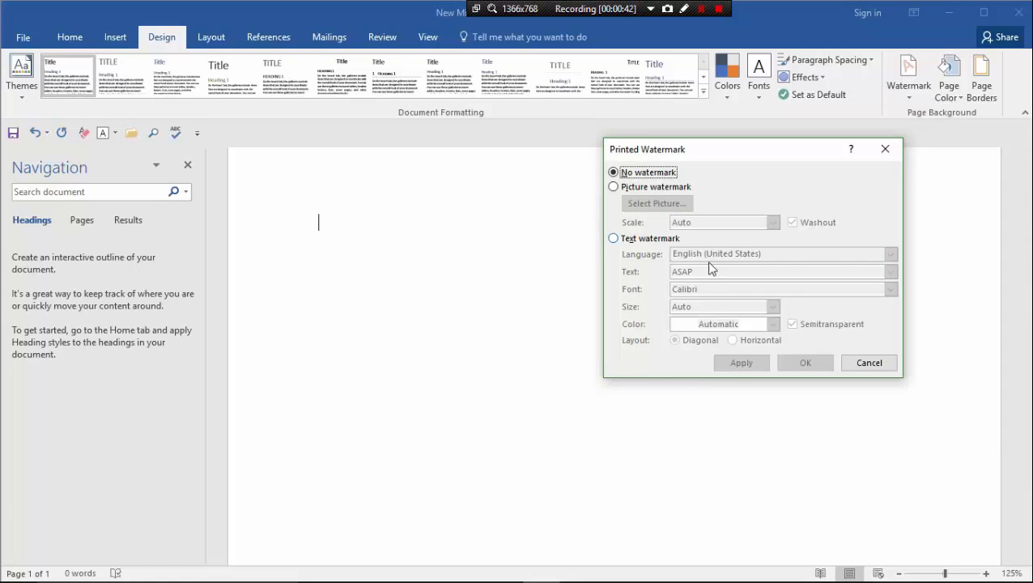
left_click(653, 239)
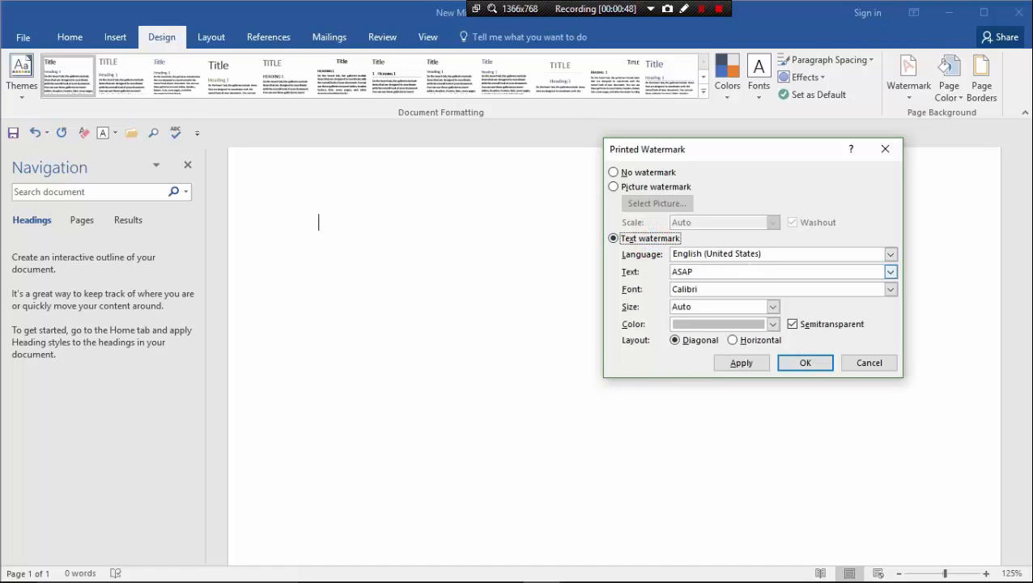
left_click(745, 266)
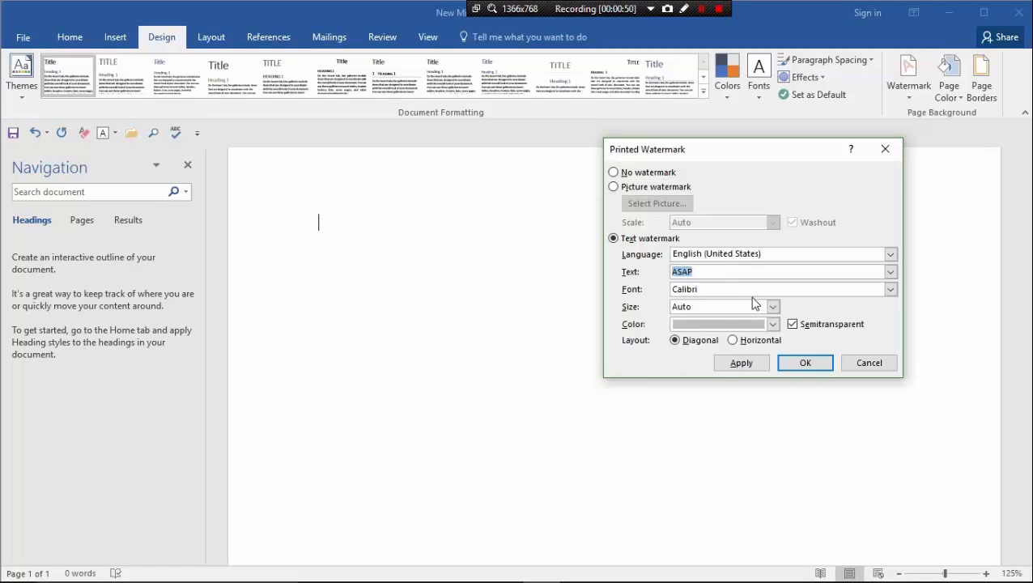
key("BackSpace")
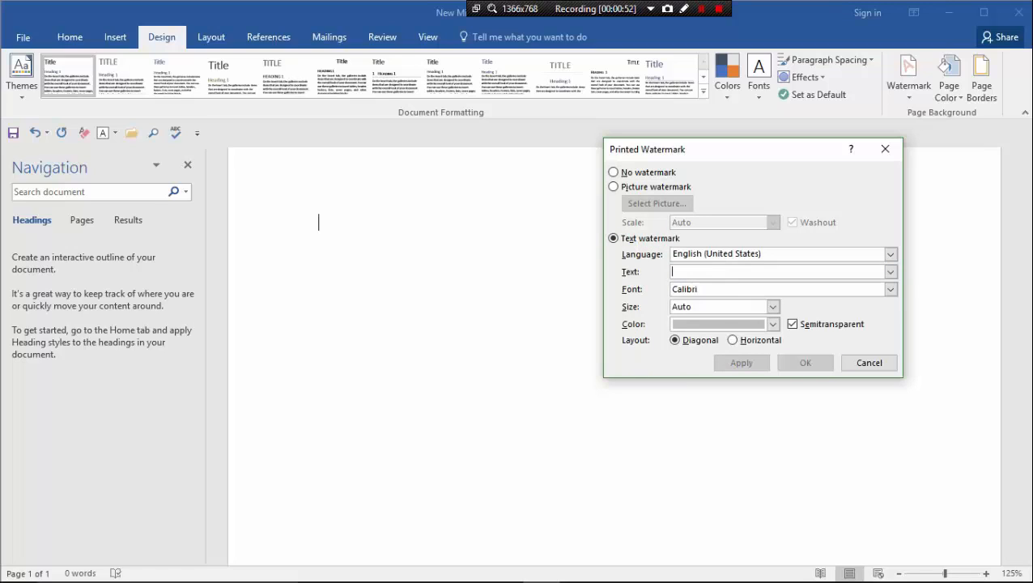
type("a")
key("BackSpace")
key("BackSpace")
type("ALIM")
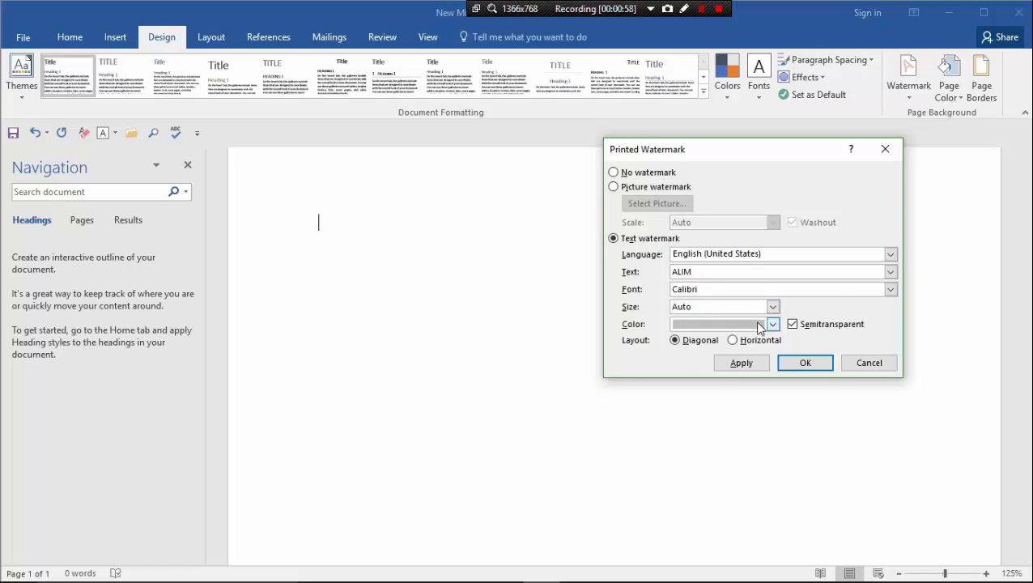
left_click(801, 362)
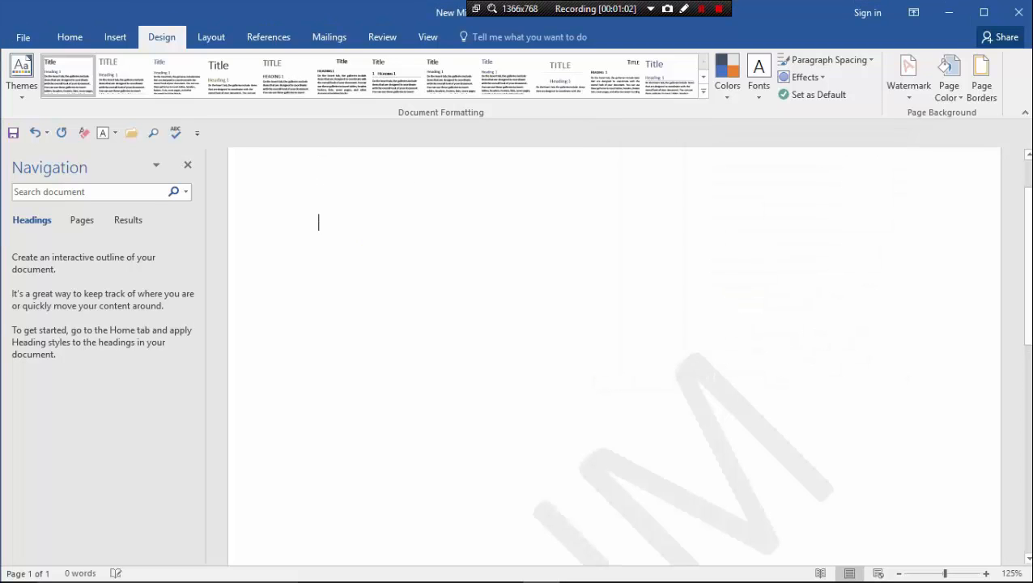
Enter the sample line "ADFCGKL SDFGHBNKLSDFGV ESDRGH ESDRGTFHBN EDRTFGH" in the document body over the watermark
scroll(675, 364, "down", 5)
scroll(675, 365, "up", 2)
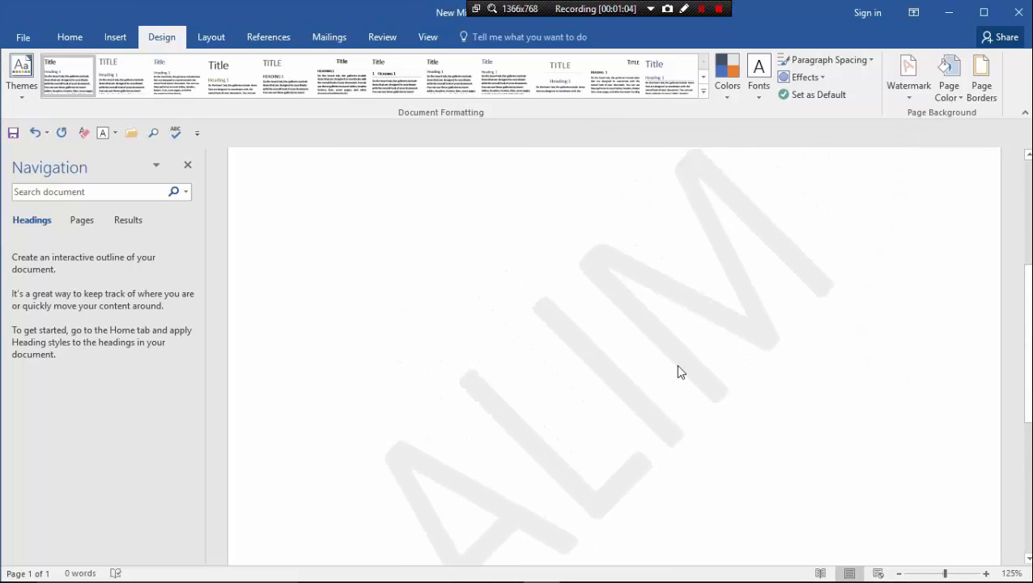
left_click(484, 380)
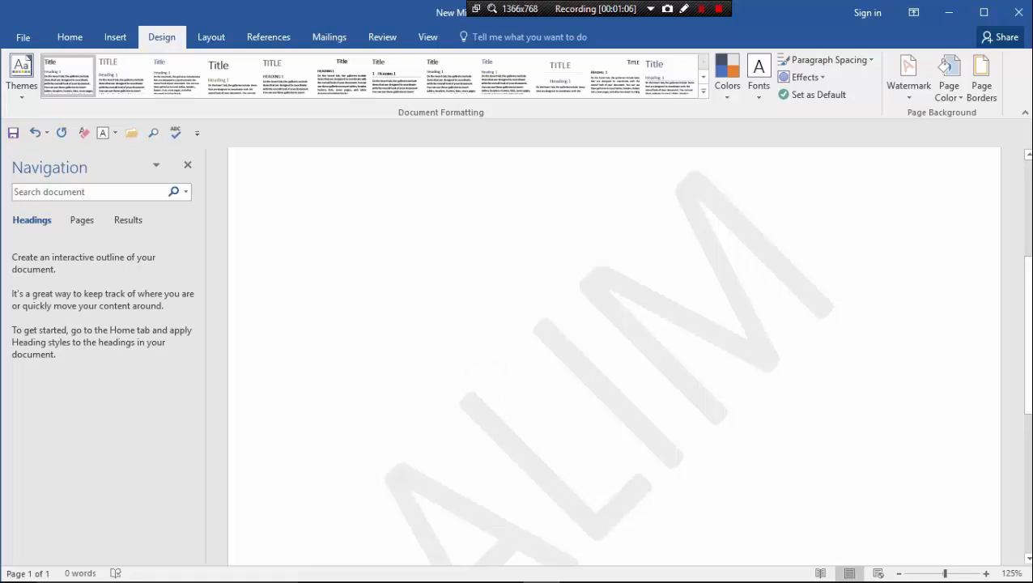
type("ADFCGKL ")
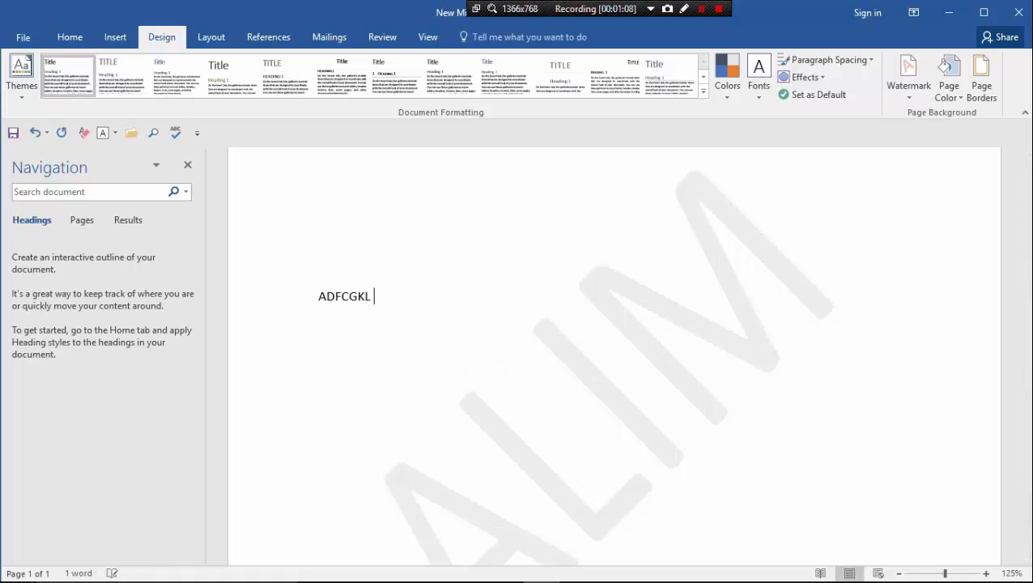
type("SDFGHBNKLSDFGV ESDR")
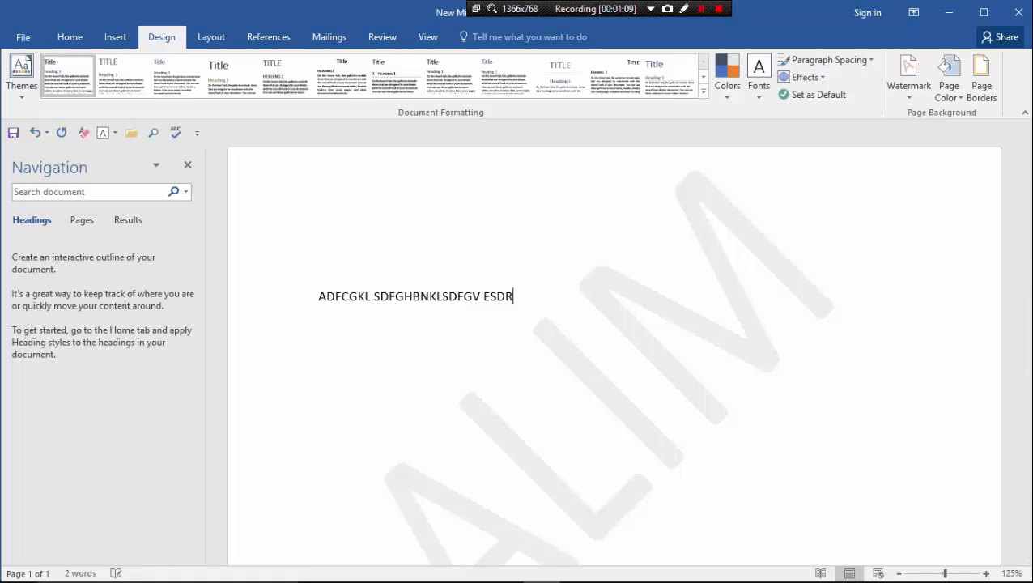
type("GH  ESDRGTFHBN E")
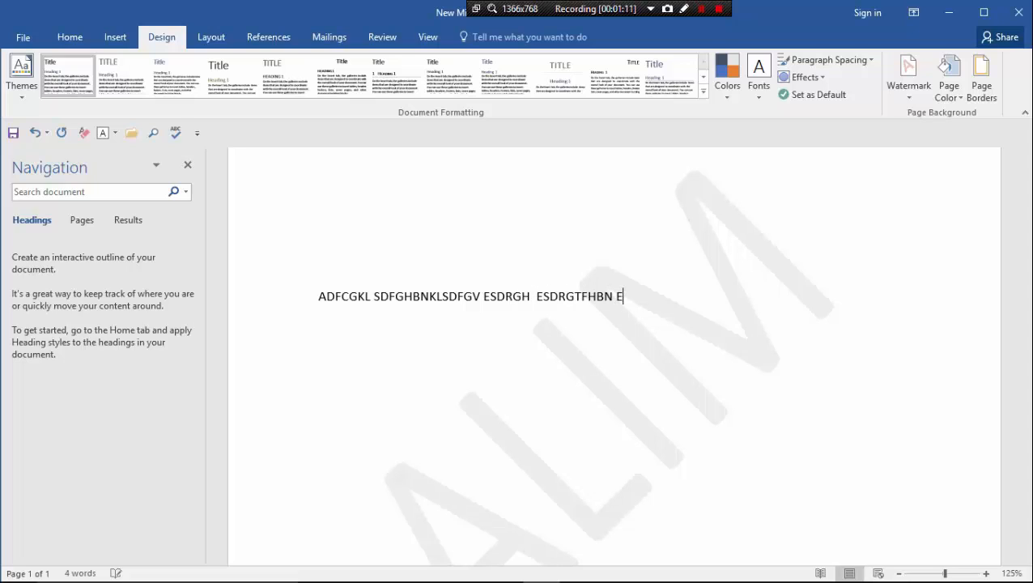
type("DRTFGH")
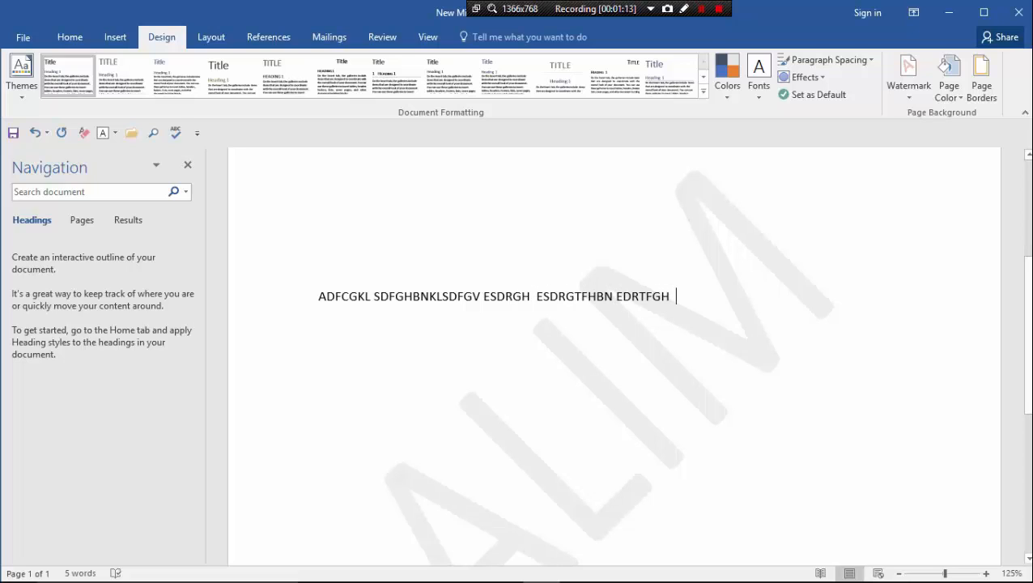
Reopen the custom watermark settings and apply the standard red colour to the watermark text
left_click(909, 87)
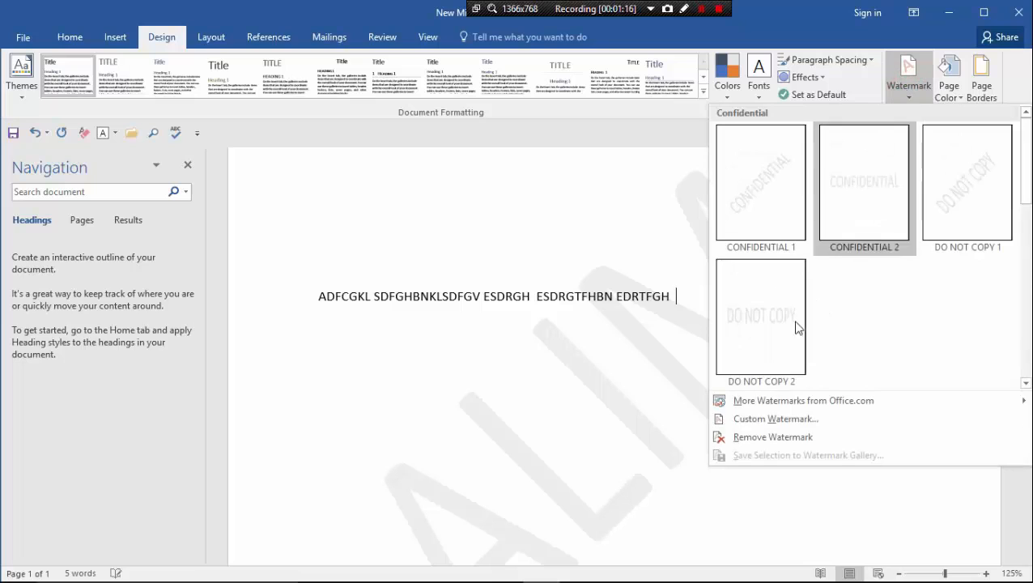
left_click(777, 418)
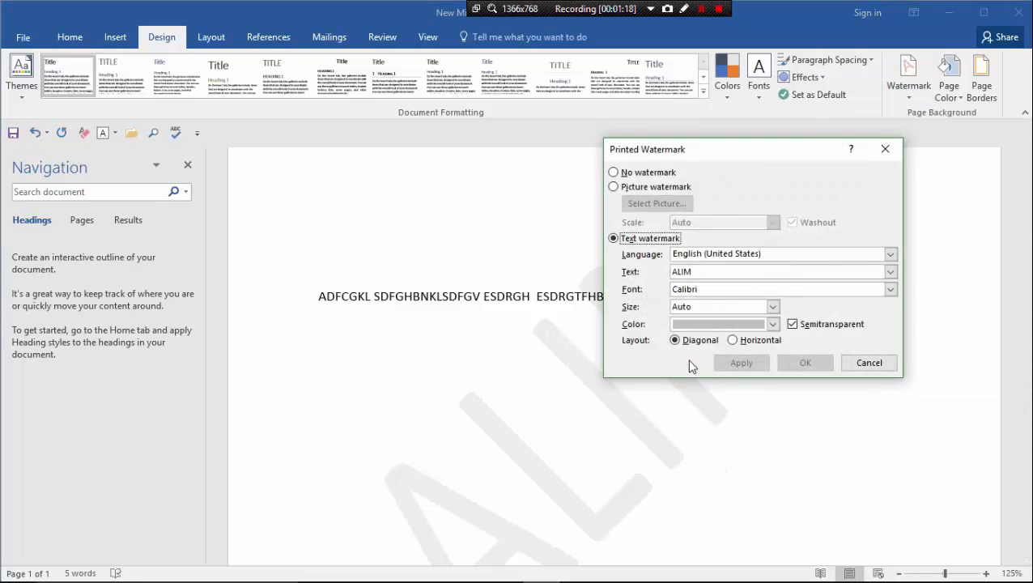
left_click(772, 324)
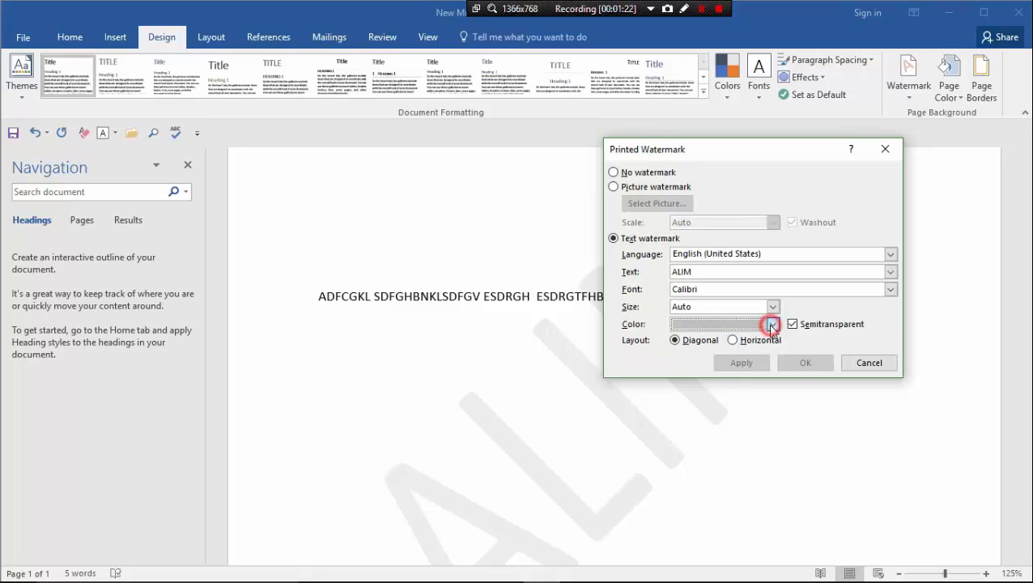
left_click(690, 459)
left_click(742, 362)
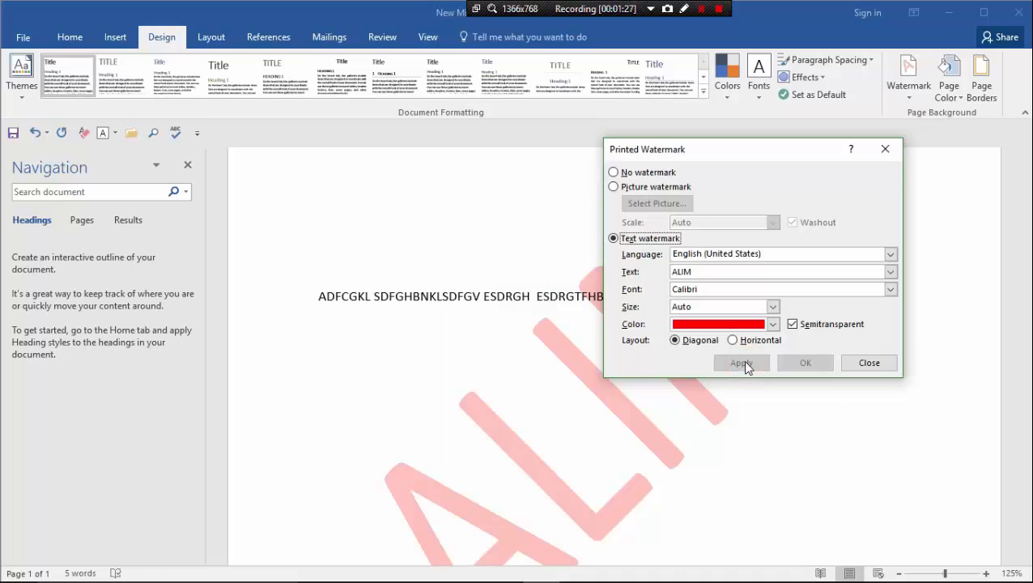
Apply the standard green colour to the watermark text and turn off its semitransparent option
left_click(773, 324)
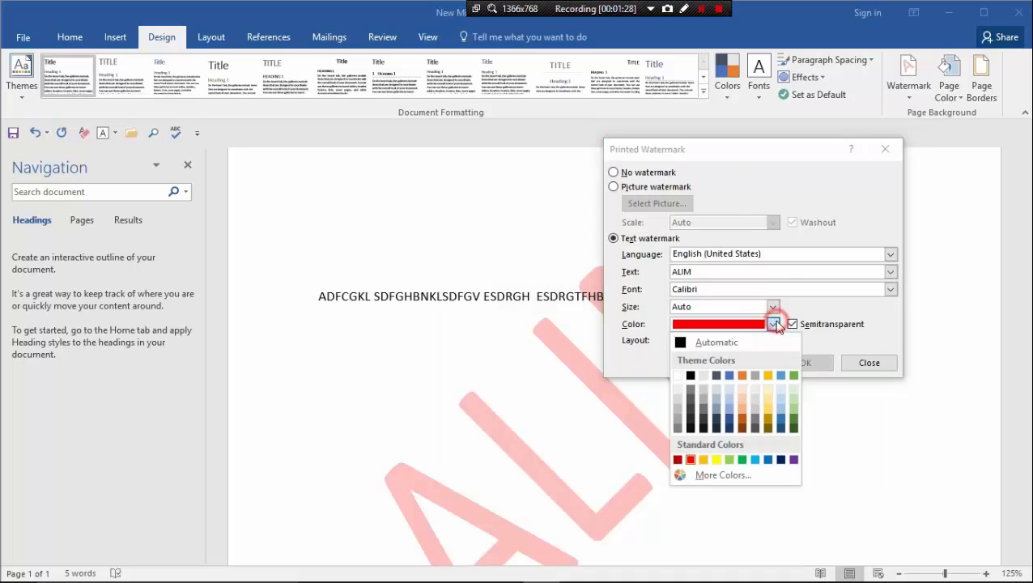
left_click(741, 461)
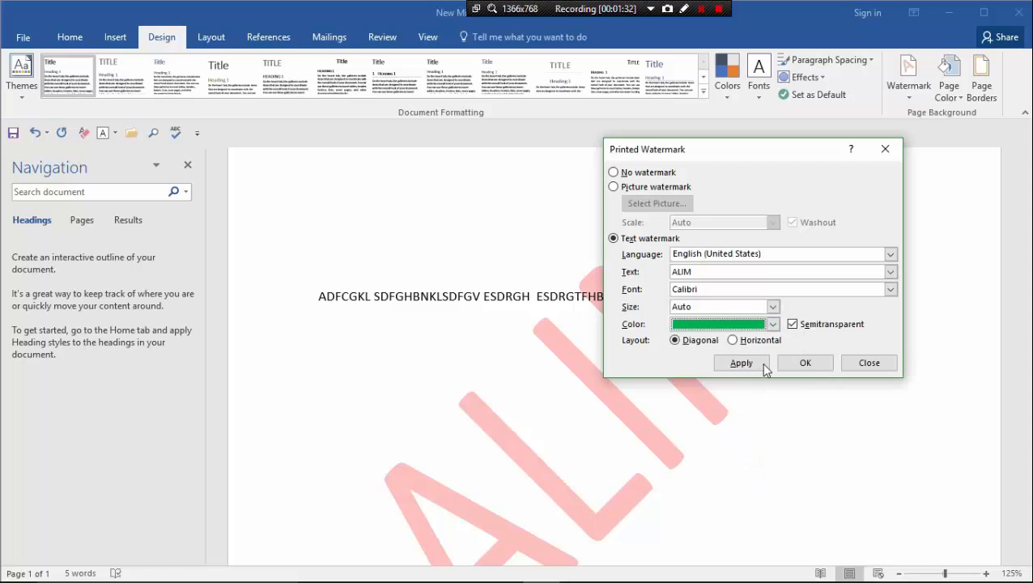
left_click(743, 362)
left_click_drag(750, 160, 679, 178)
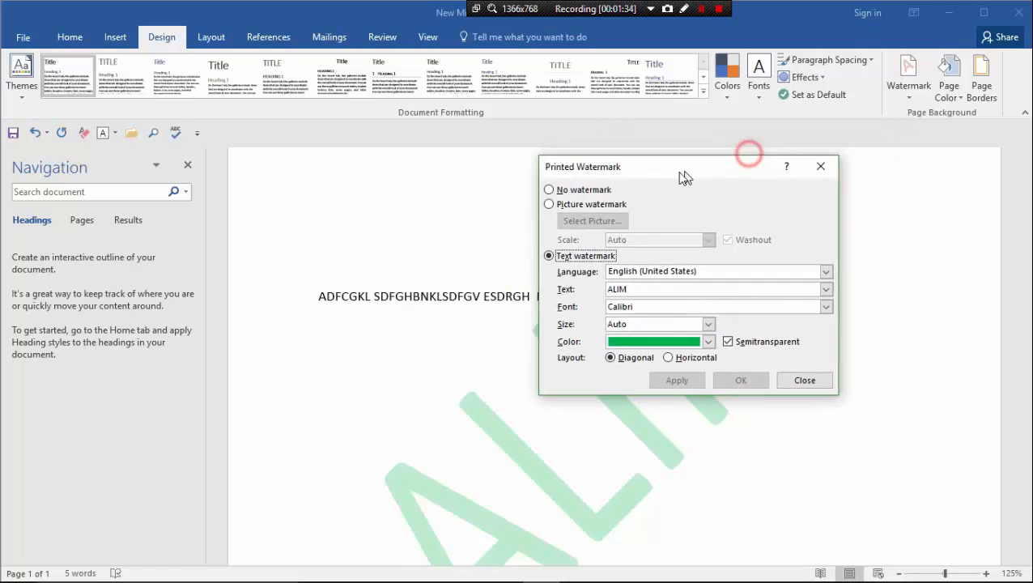
left_click(738, 346)
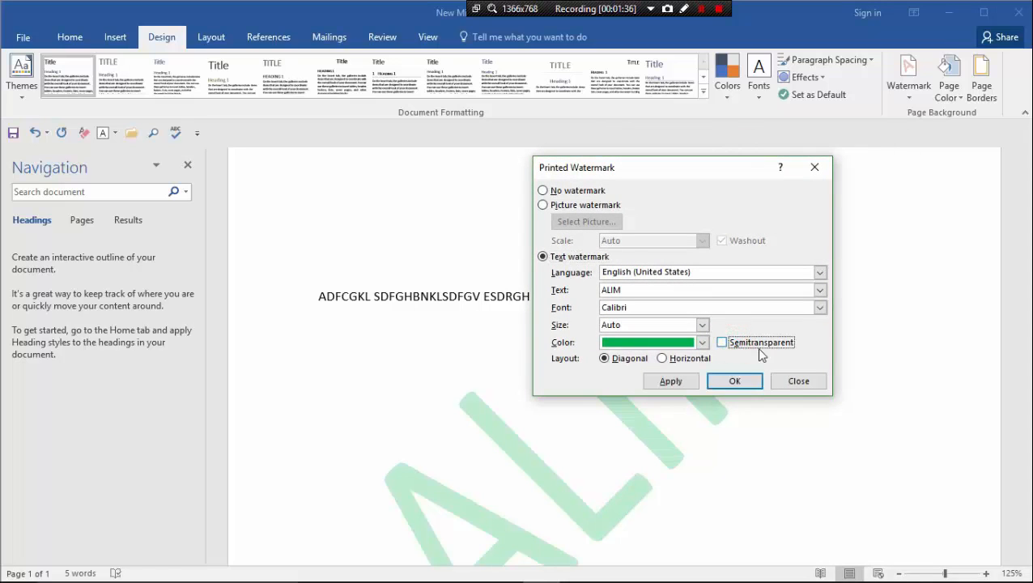
left_click(678, 381)
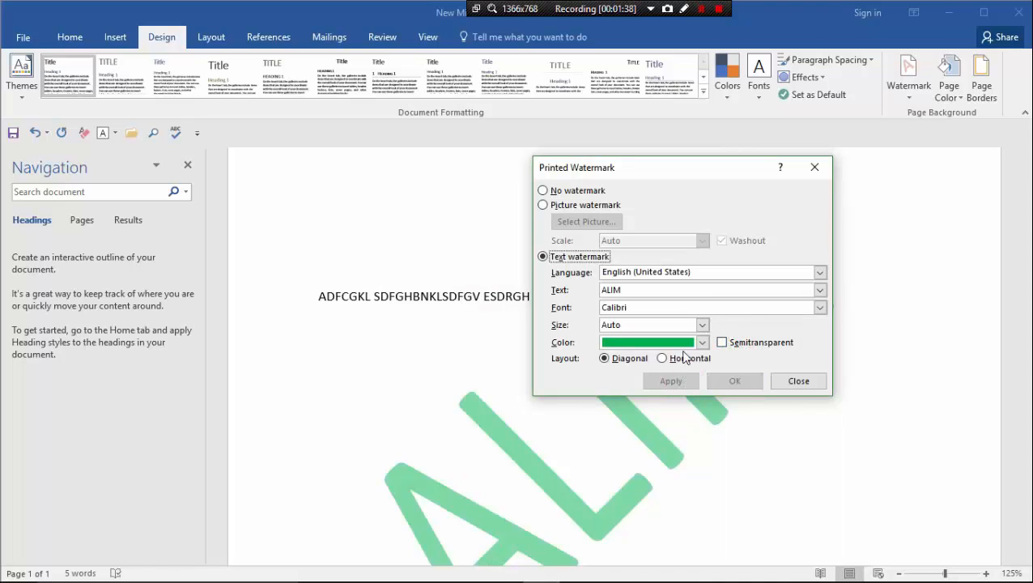
Set the watermark text size to 144 and apply it to the page
left_click(701, 325)
scroll(645, 372, "down", 3)
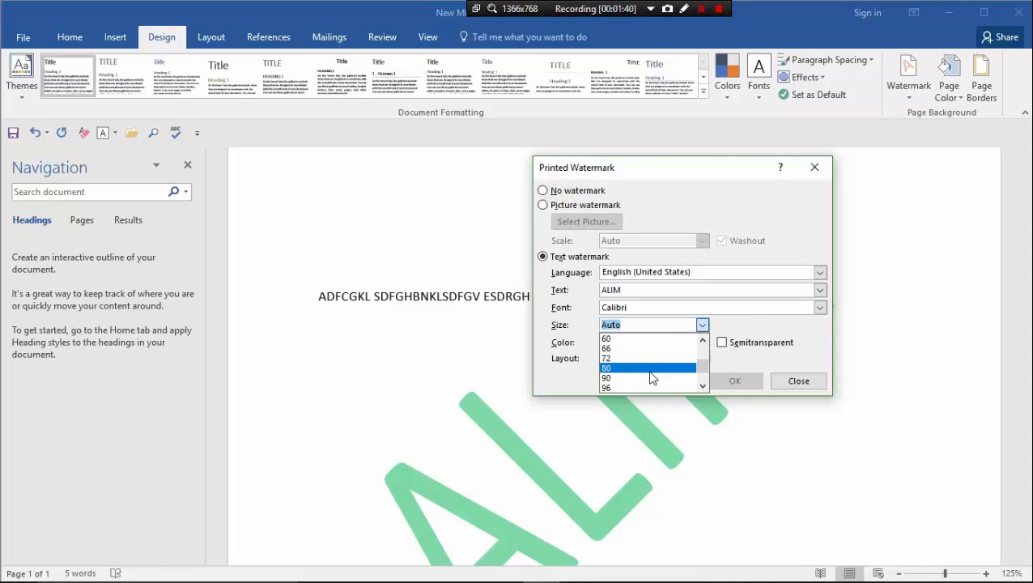
left_click(645, 388)
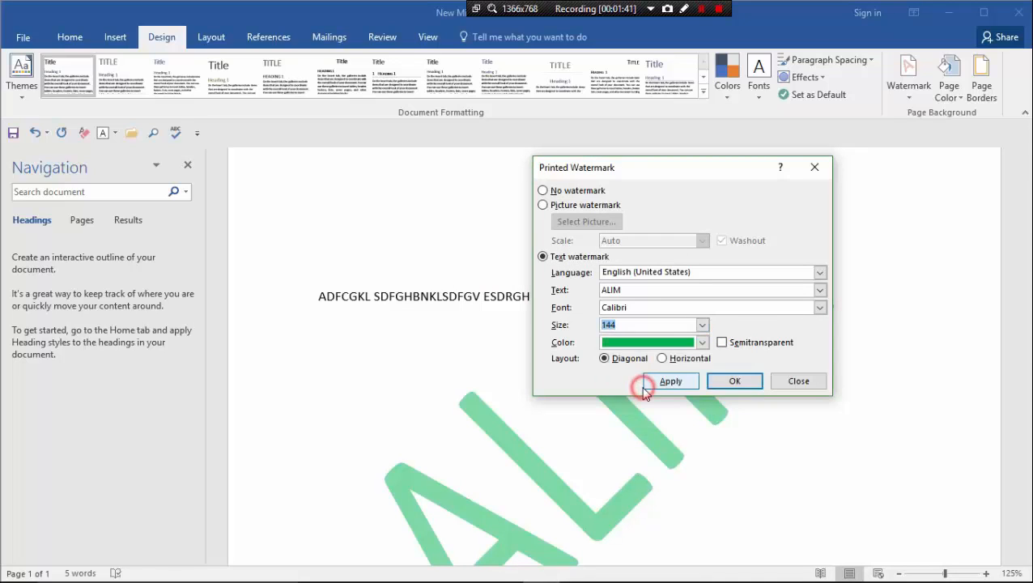
left_click(692, 385)
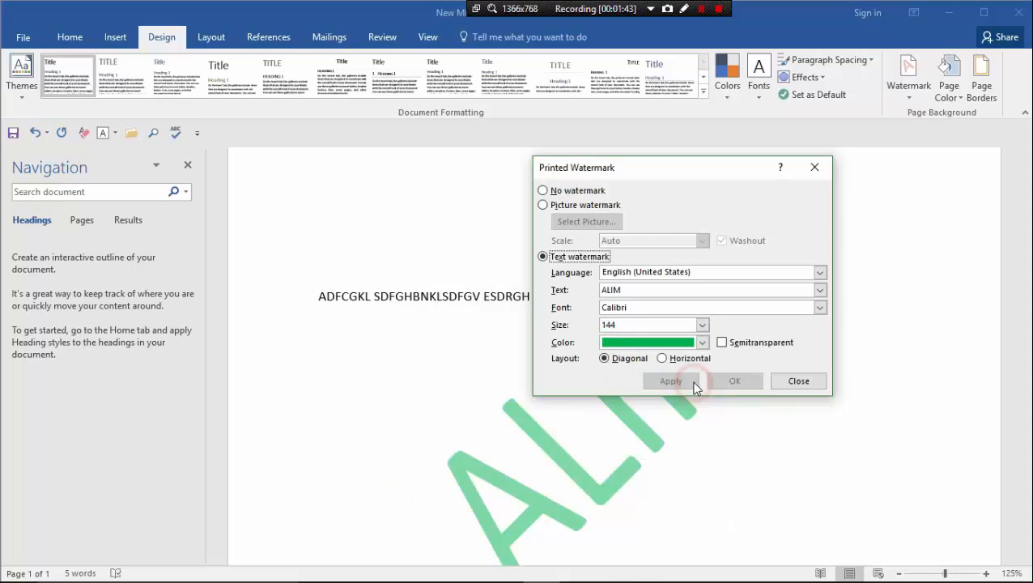
Set the watermark text size to 90 and confirm the watermark settings
left_click(701, 325)
left_click(656, 348)
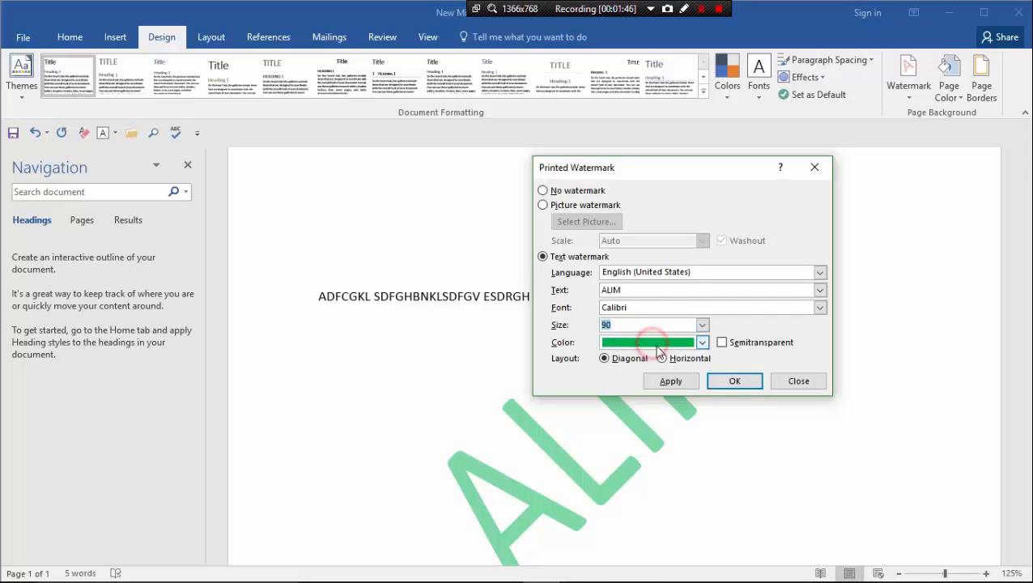
left_click(726, 381)
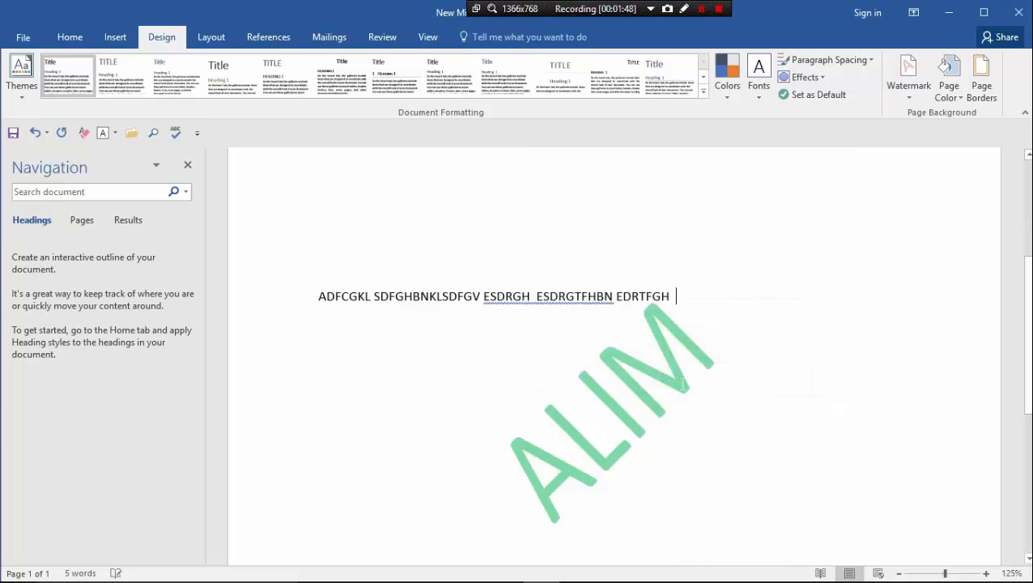
Reopen the custom watermark settings and set the watermark text size to 72
scroll(683, 387, "down", 2)
scroll(682, 387, "up", 3)
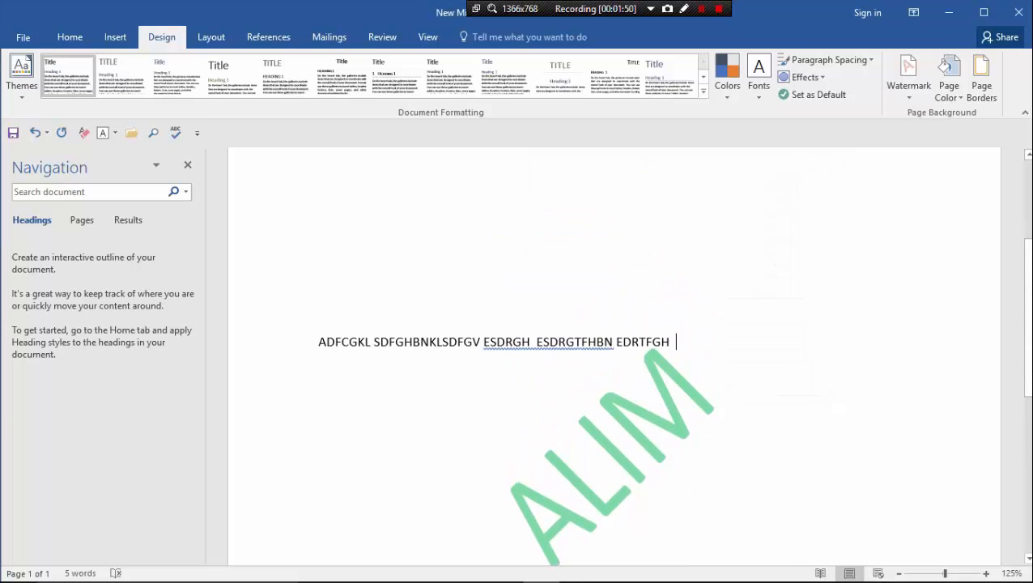
left_click(912, 85)
left_click(752, 419)
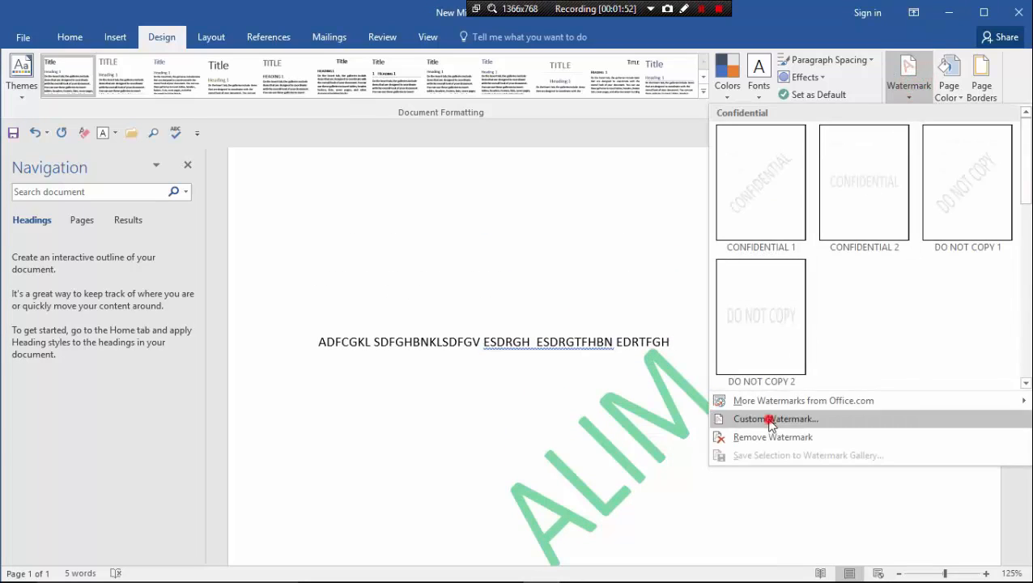
left_click(703, 326)
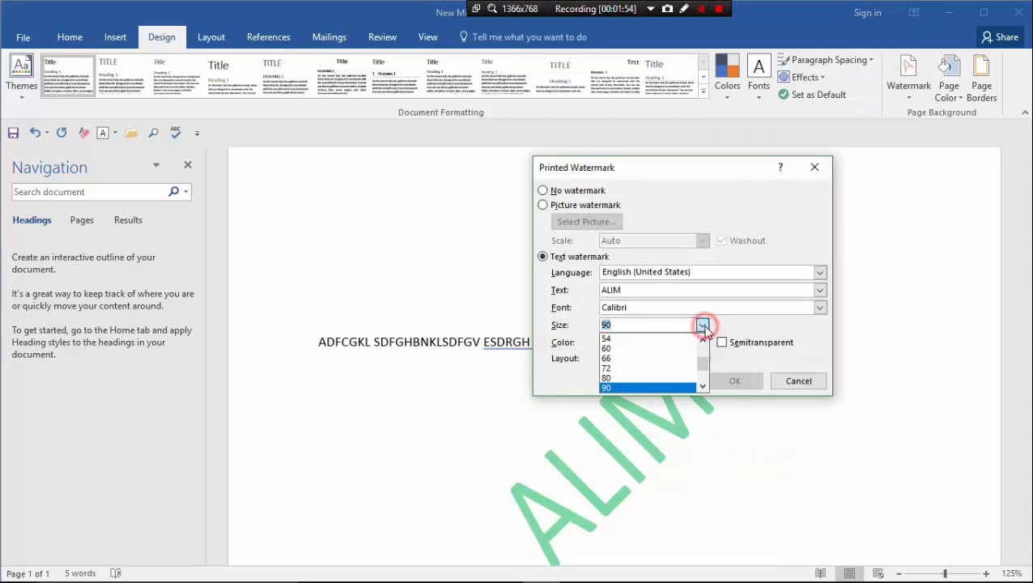
left_click(662, 369)
left_click(730, 381)
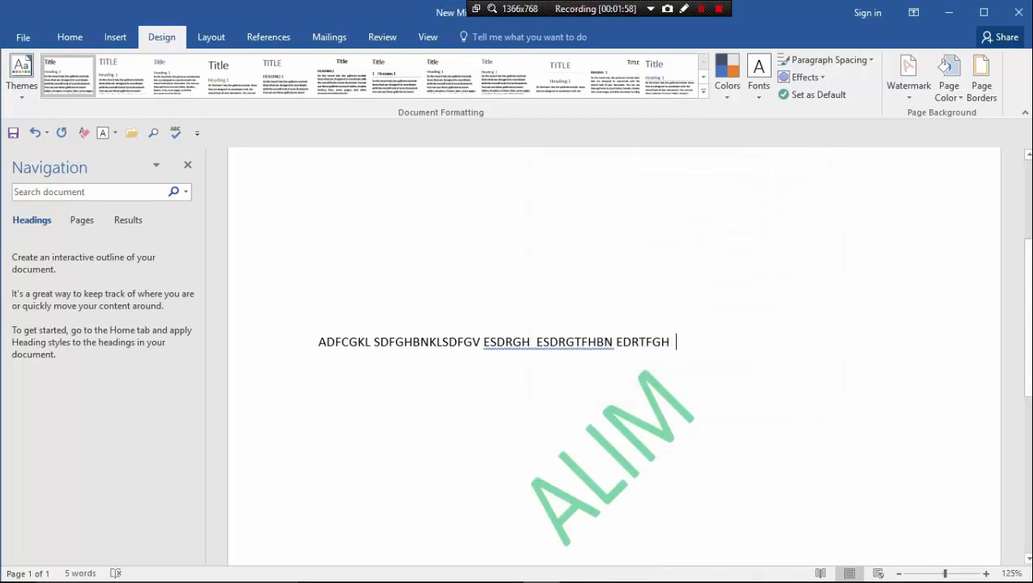
Reopen the custom watermark settings, set the text watermark language to French (Cameroon) and apply it to the page
left_click(900, 93)
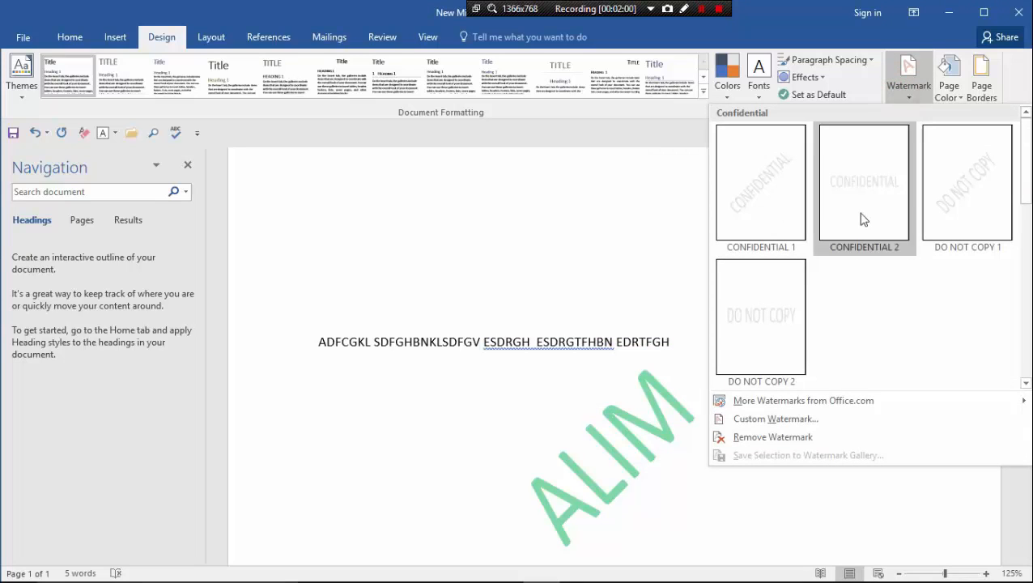
left_click(775, 419)
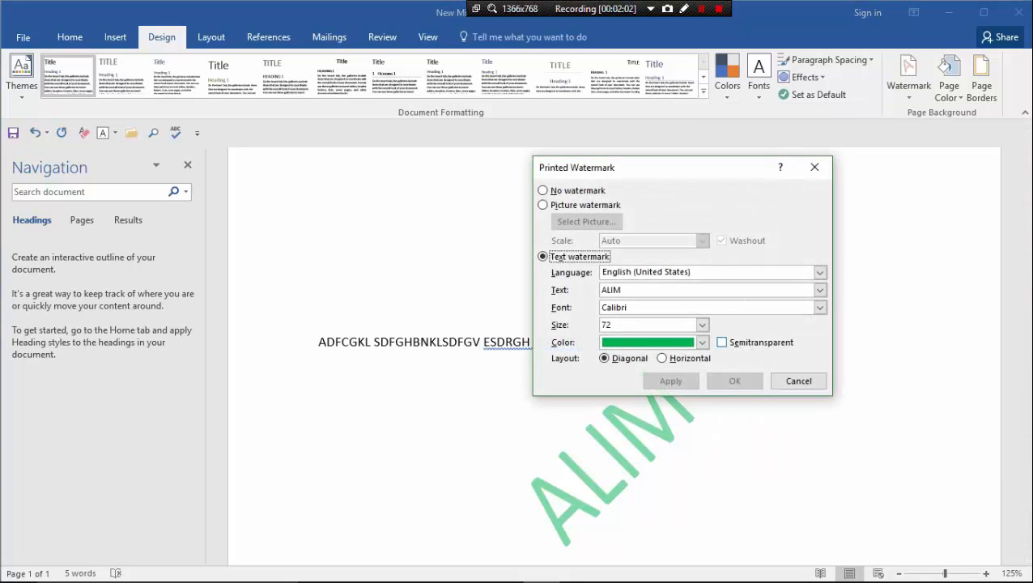
left_click(816, 274)
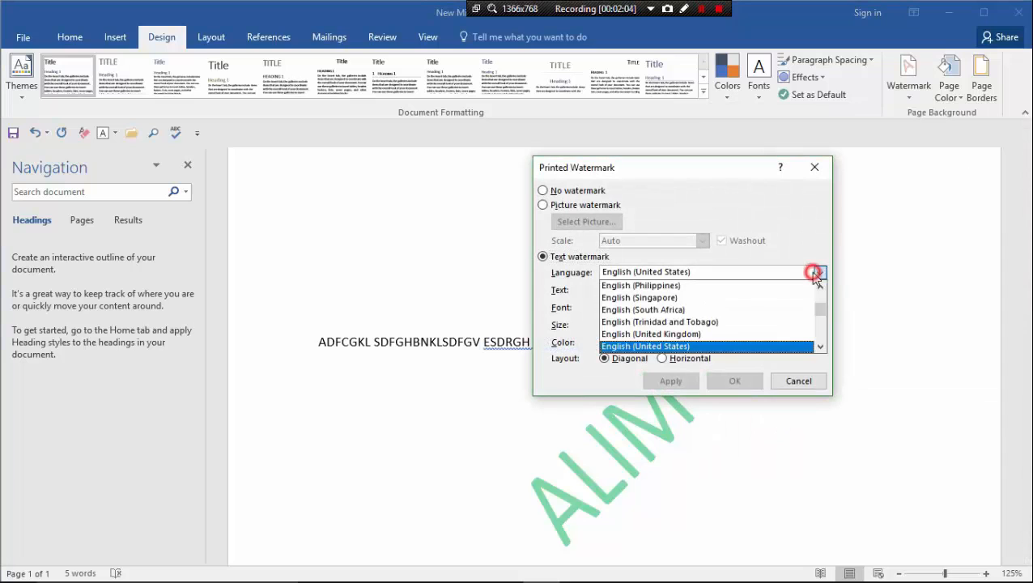
scroll(697, 326, "down", 1)
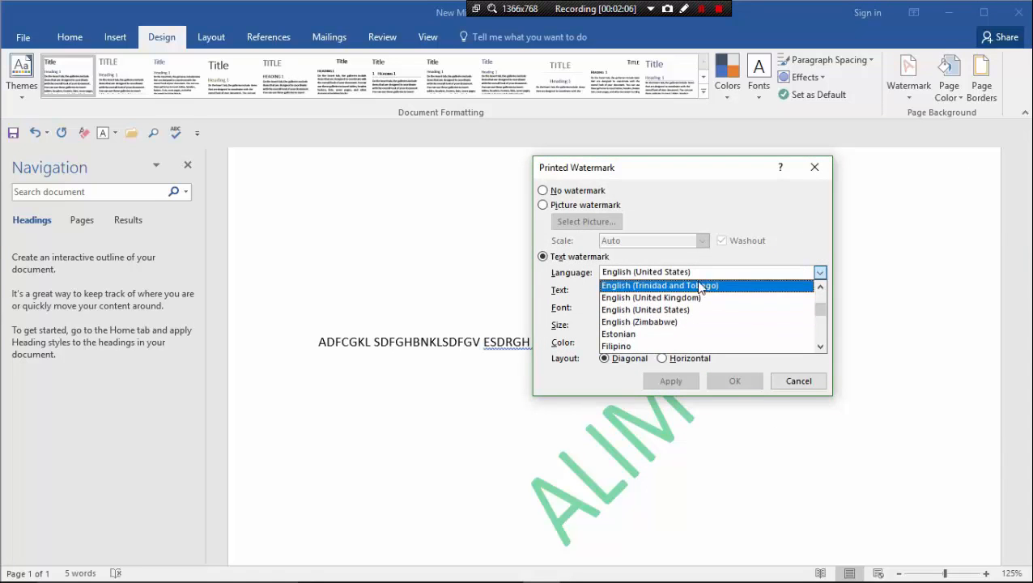
scroll(674, 322, "down", 1)
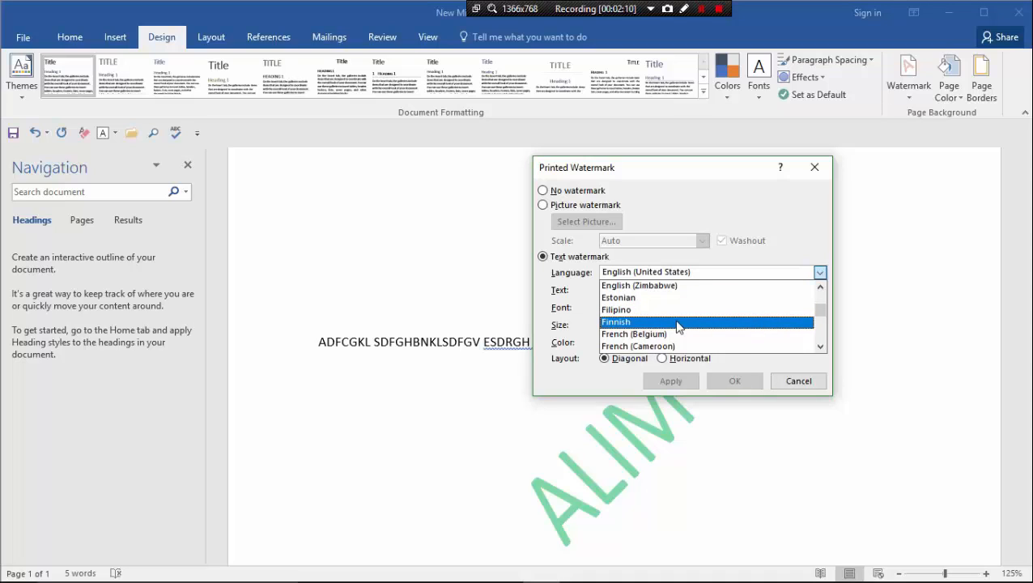
scroll(680, 346, "down", 1)
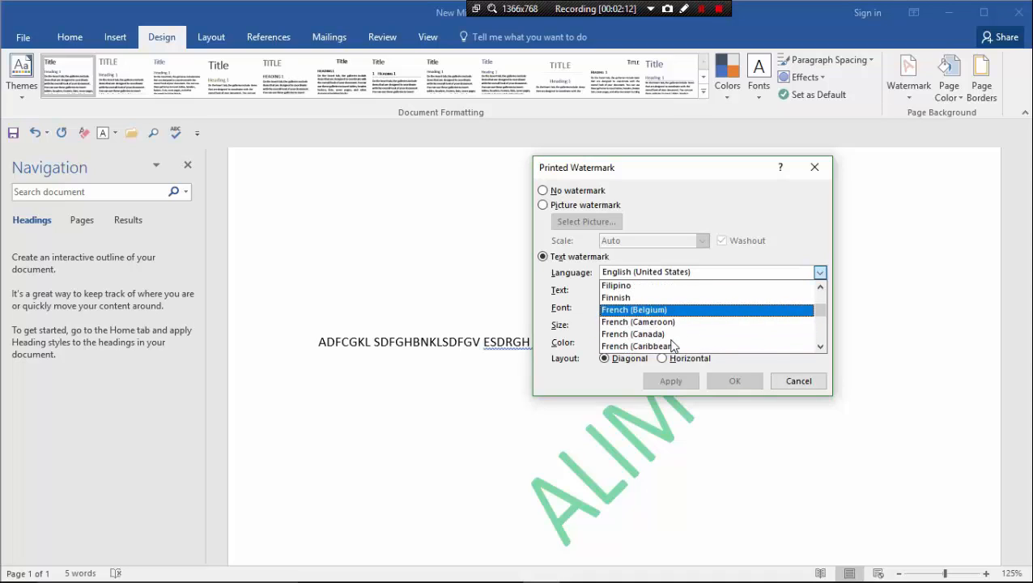
left_click(671, 325)
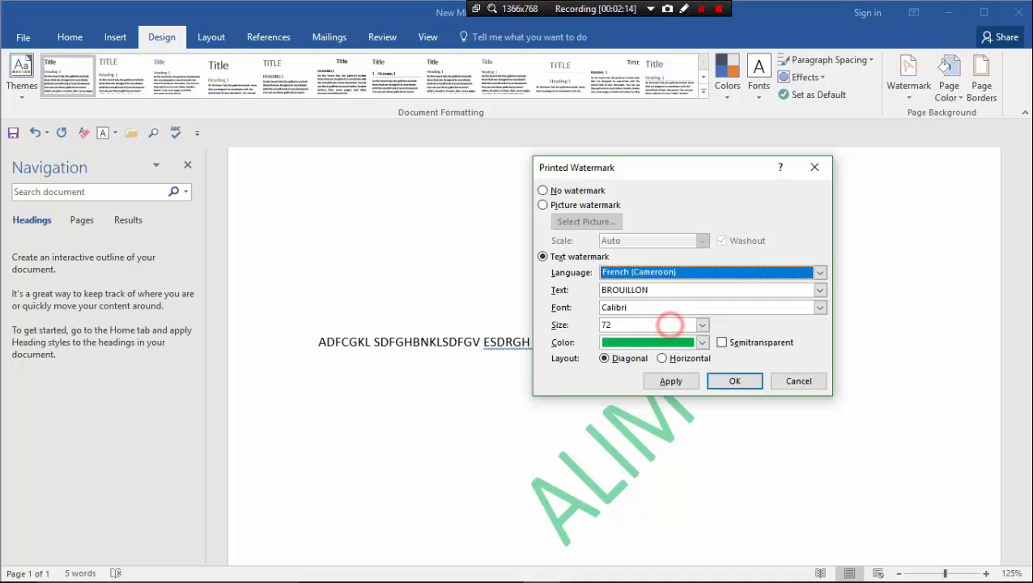
left_click(685, 382)
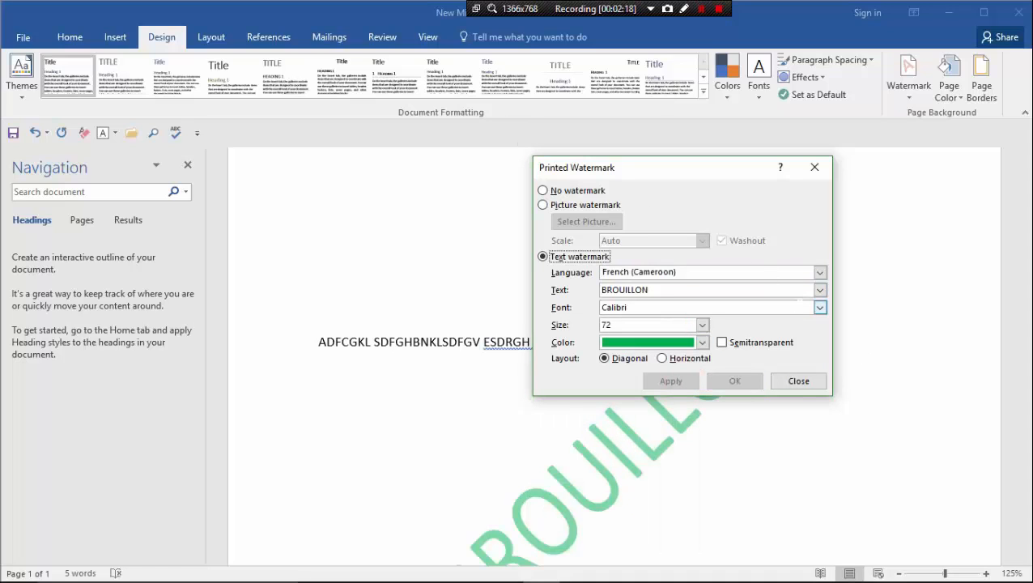
Change the text watermark language to K'iche' and apply it to the page
left_click(819, 272)
scroll(701, 293, "down", 2)
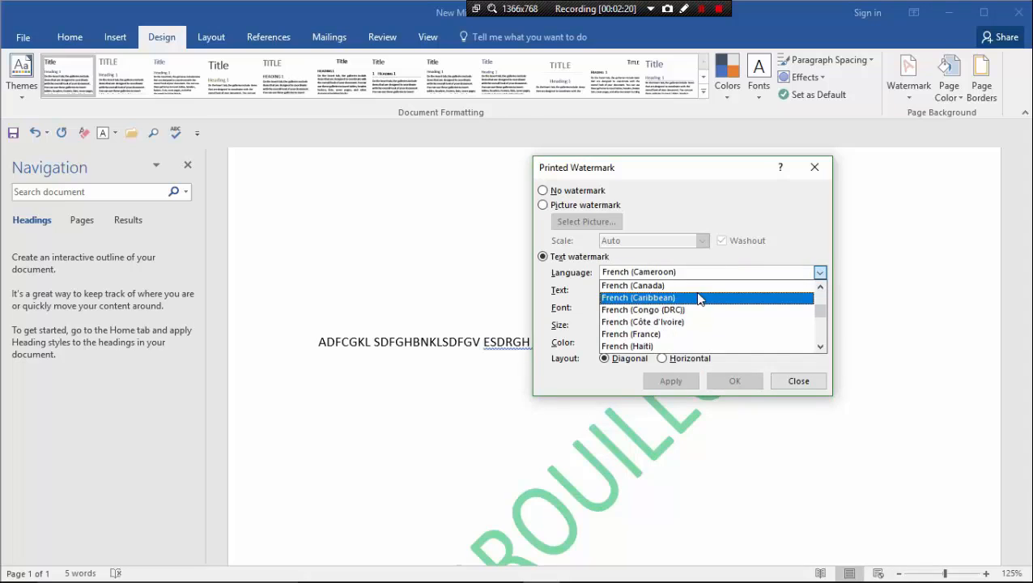
scroll(696, 315, "down", 9)
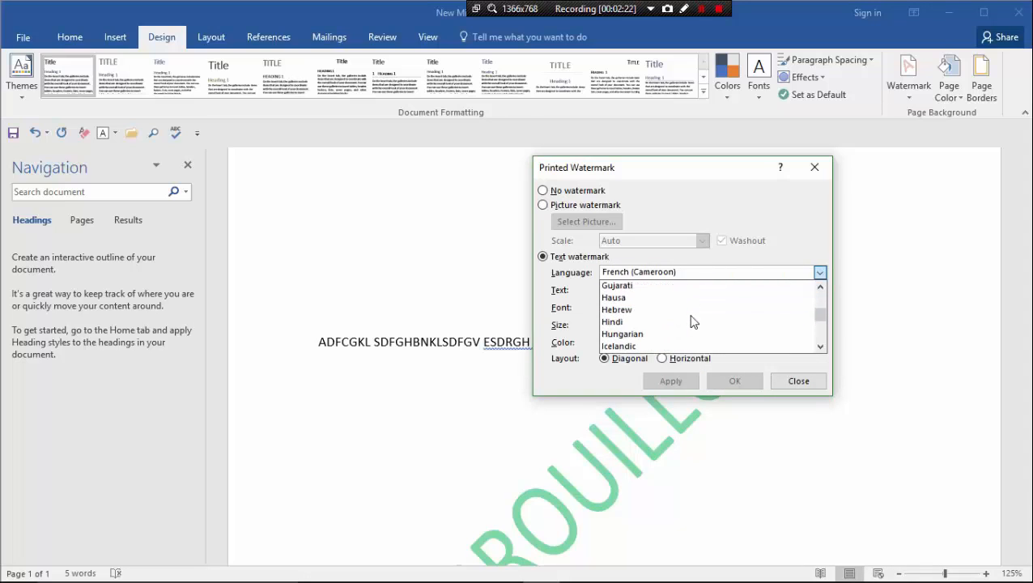
scroll(692, 321, "down", 2)
scroll(684, 322, "up", 1)
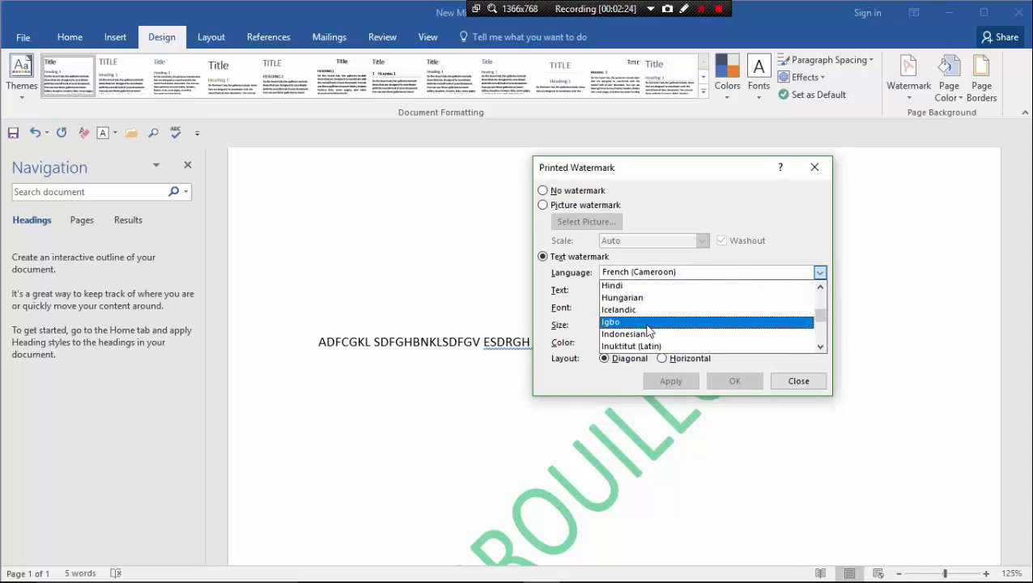
scroll(648, 331, "down", 5)
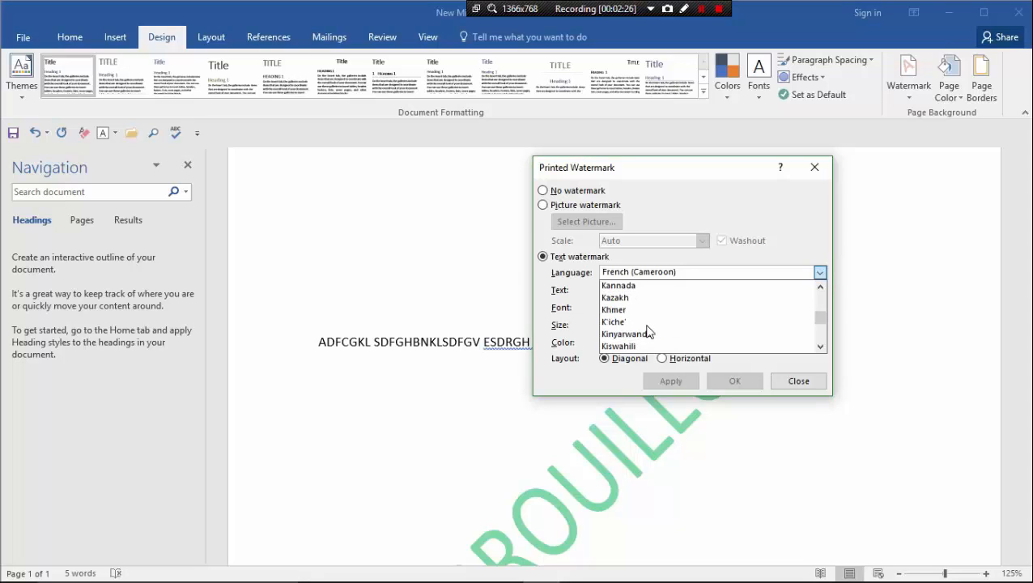
left_click(640, 322)
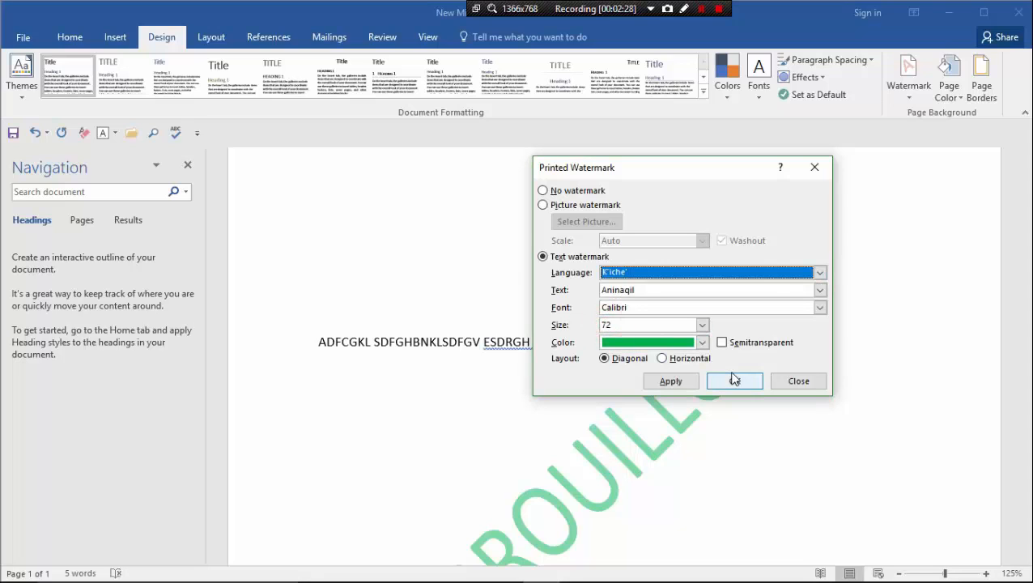
left_click(671, 380)
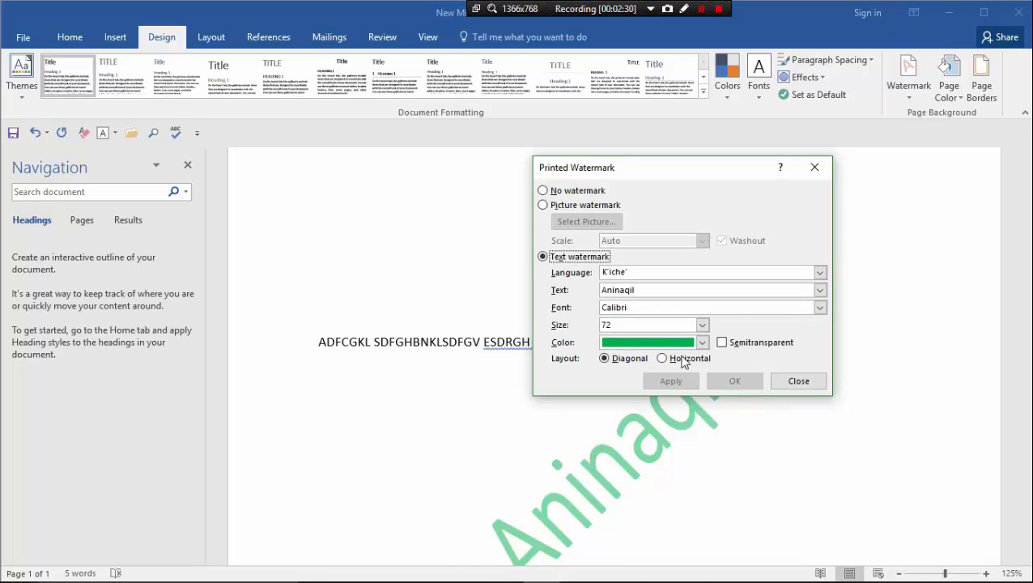
Set the text watermark language to Amharic, confirm the settings and view the watermark on the page
left_click(820, 272)
scroll(693, 321, "down", 2)
scroll(693, 321, "down", 8)
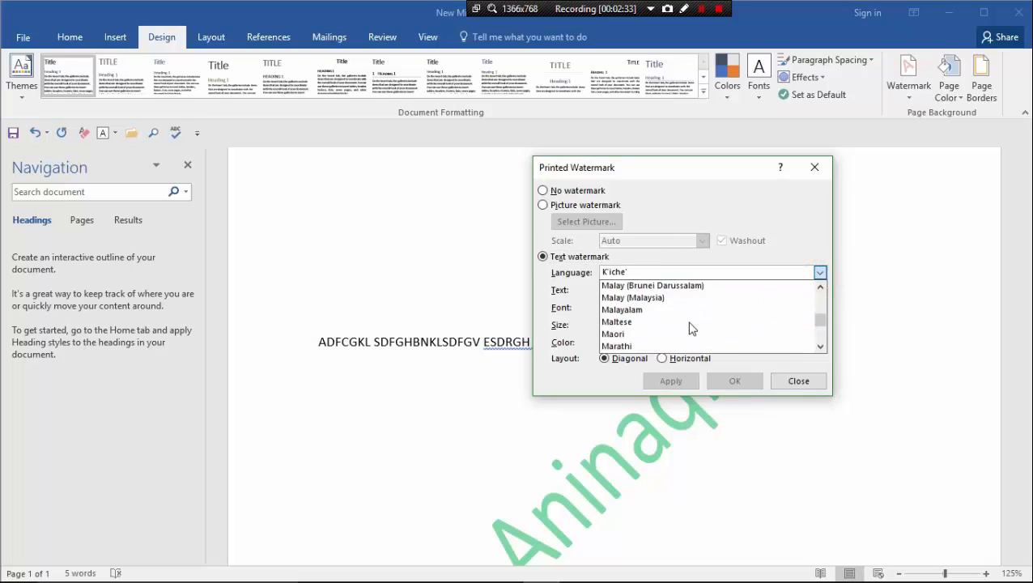
scroll(690, 327, "down", 15)
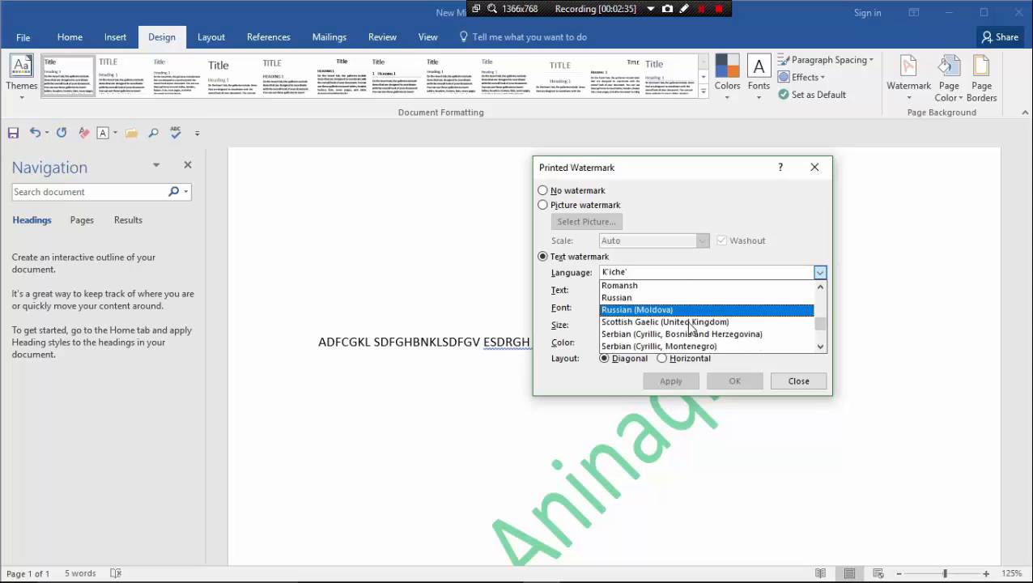
scroll(688, 327, "up", 7)
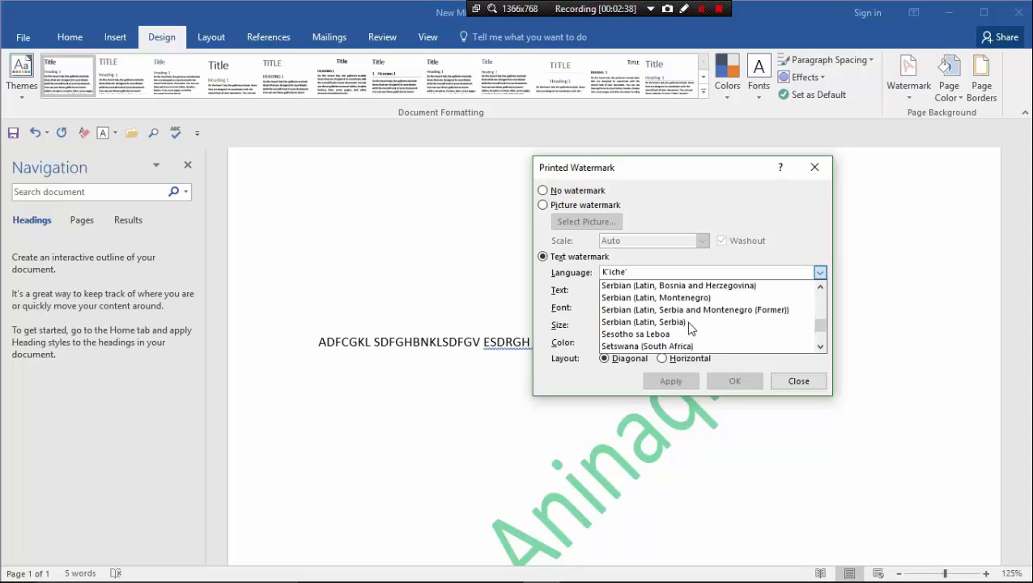
left_click_drag(818, 316, 820, 285)
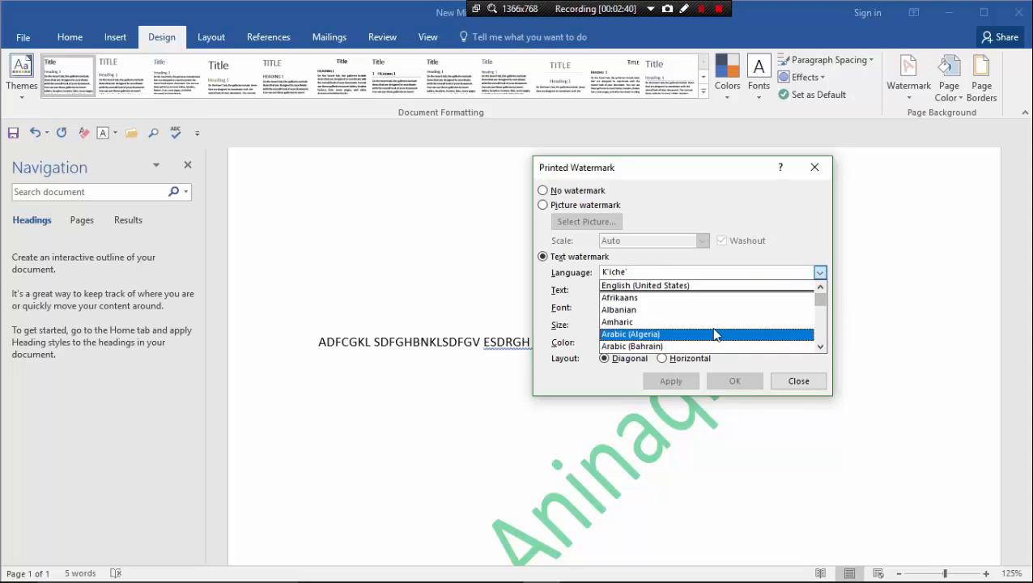
left_click(663, 323)
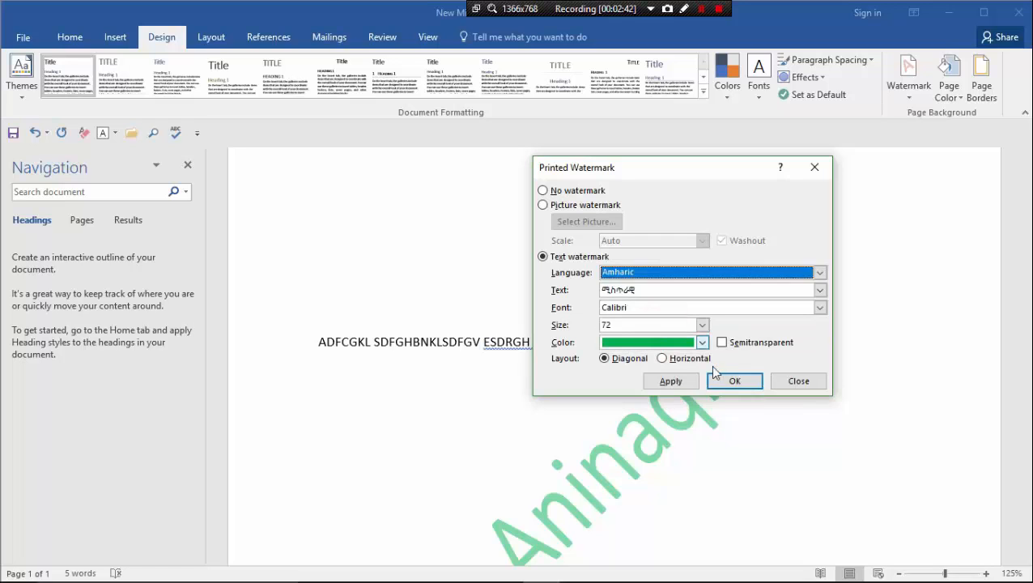
left_click(717, 380)
scroll(708, 391, "down", 4)
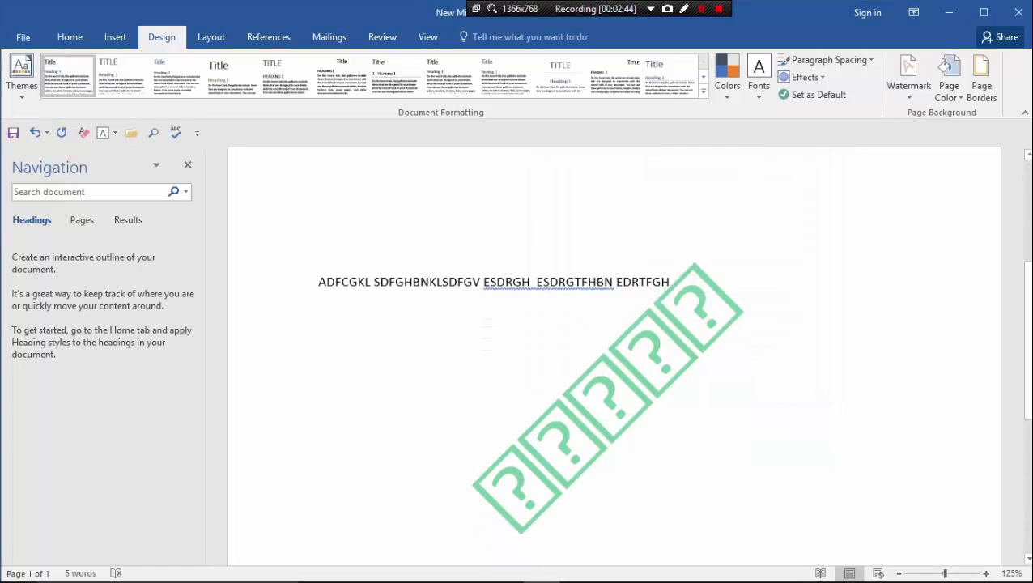
scroll(708, 390, "up", 5)
Remove the watermark from the document
left_click(917, 73)
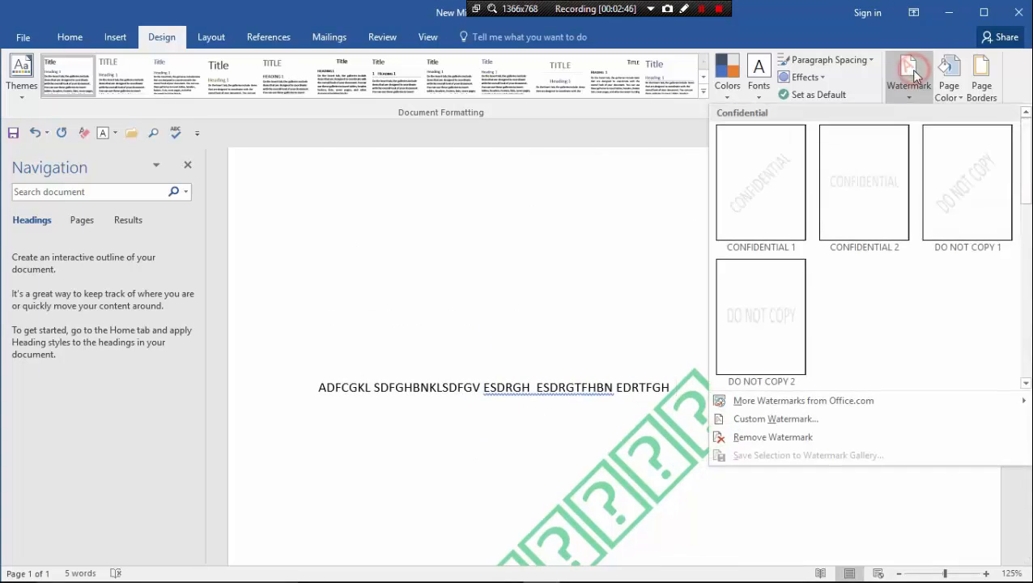
scroll(791, 299, "down", 3)
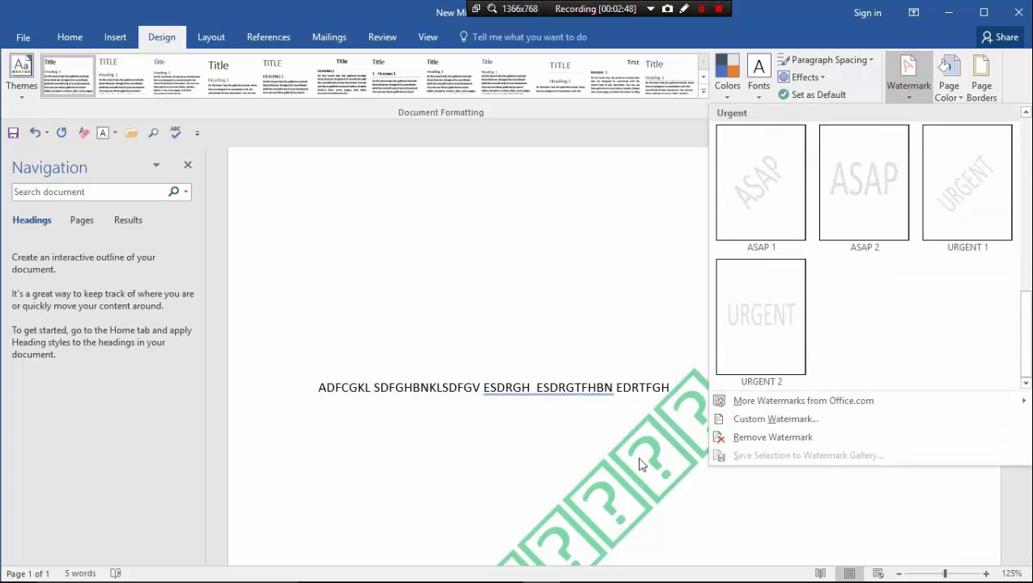
left_click(746, 444)
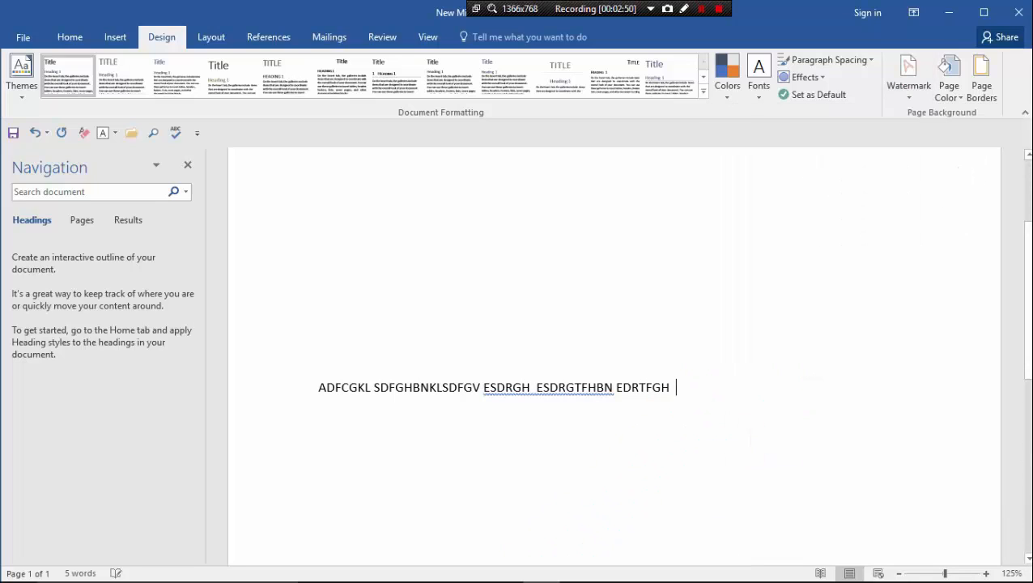
Choose a picture watermark in the custom watermark settings and start selecting a picture from a file on the computer
left_click(911, 83)
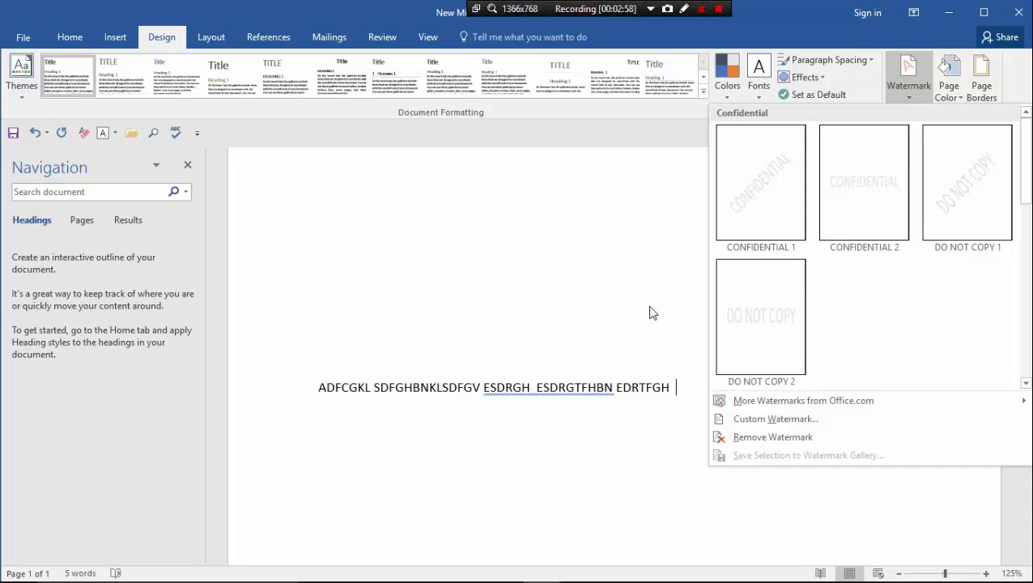
left_click(742, 364)
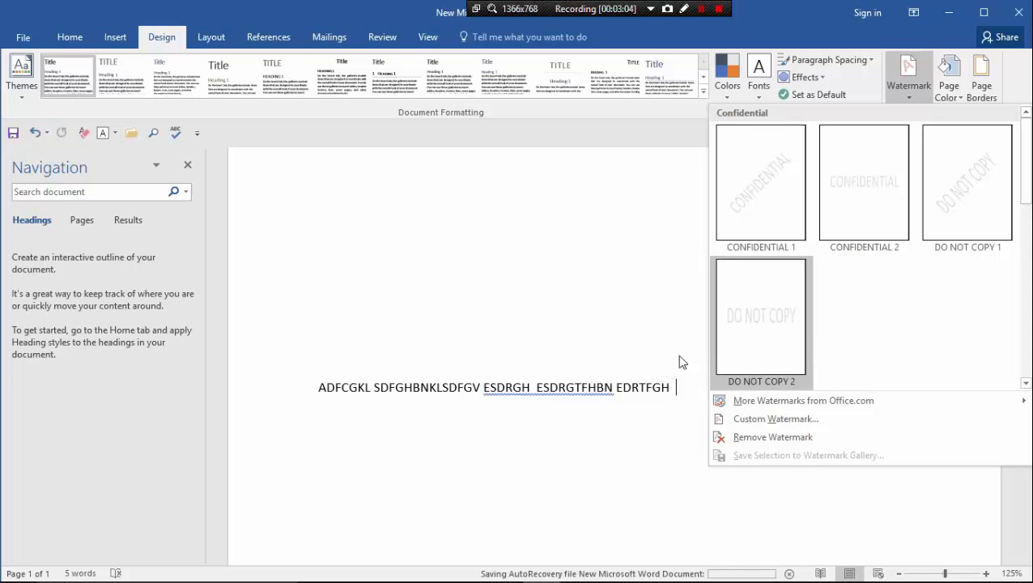
left_click(759, 418)
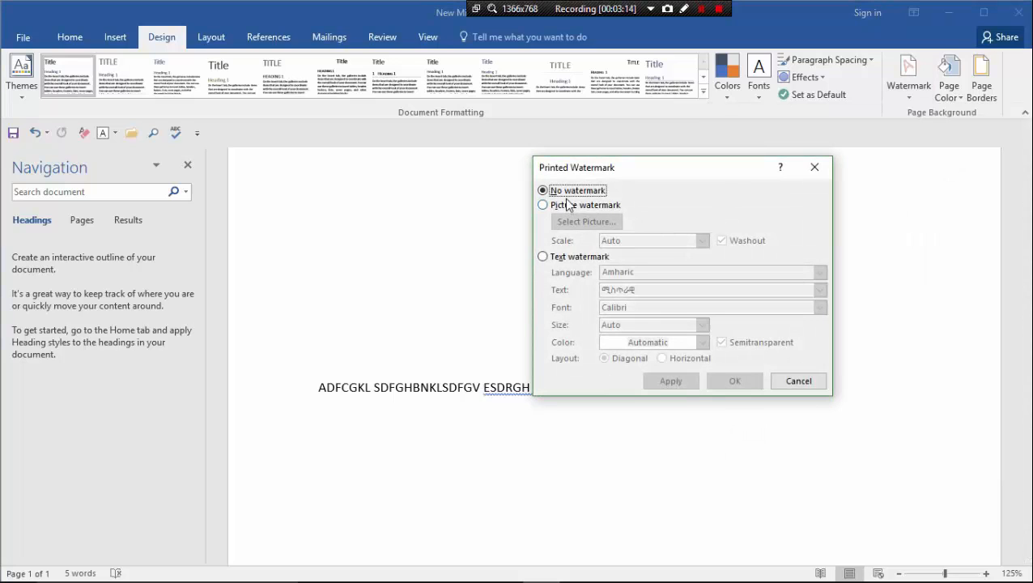
left_click(579, 207)
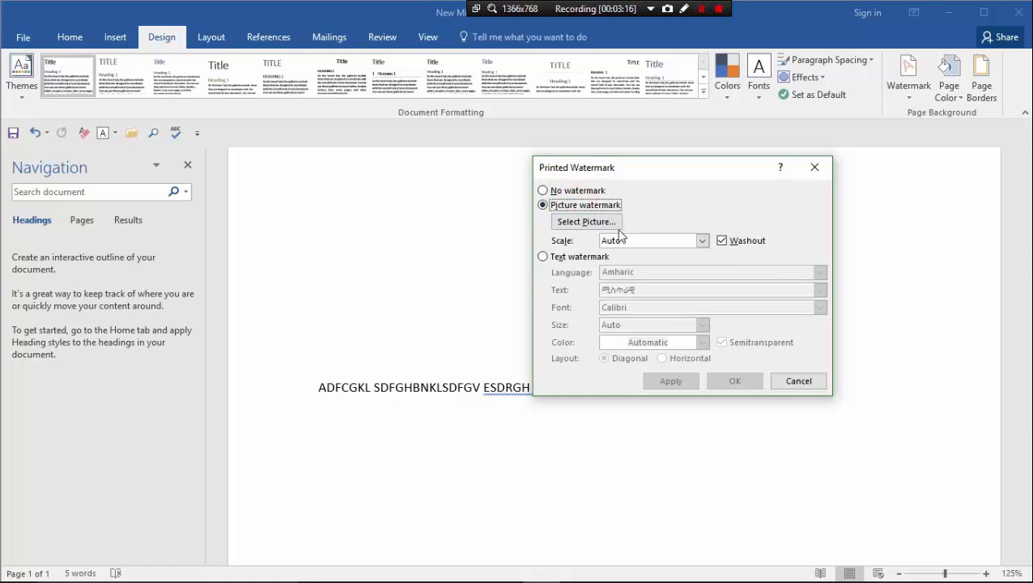
left_click(601, 225)
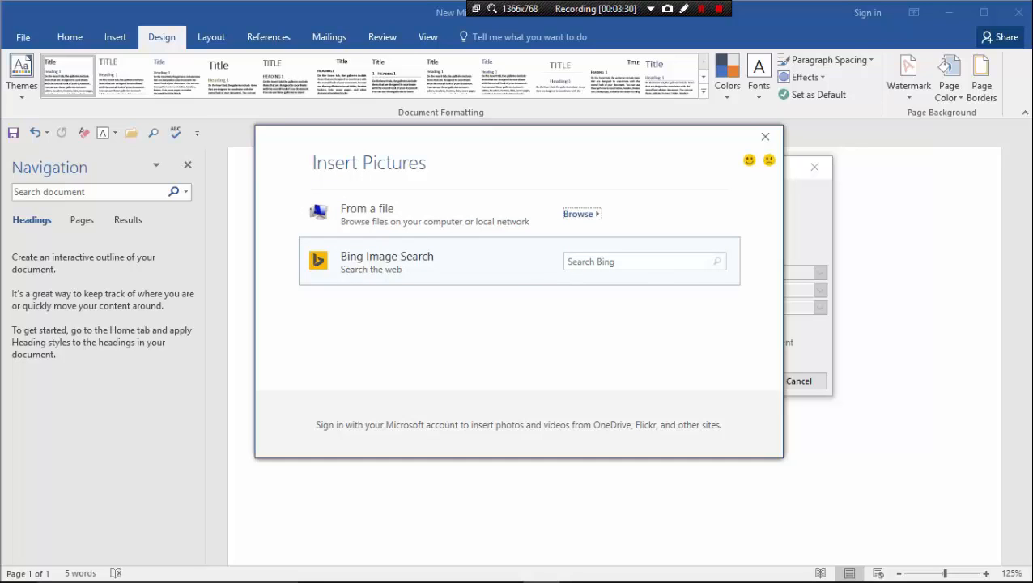
left_click(368, 221)
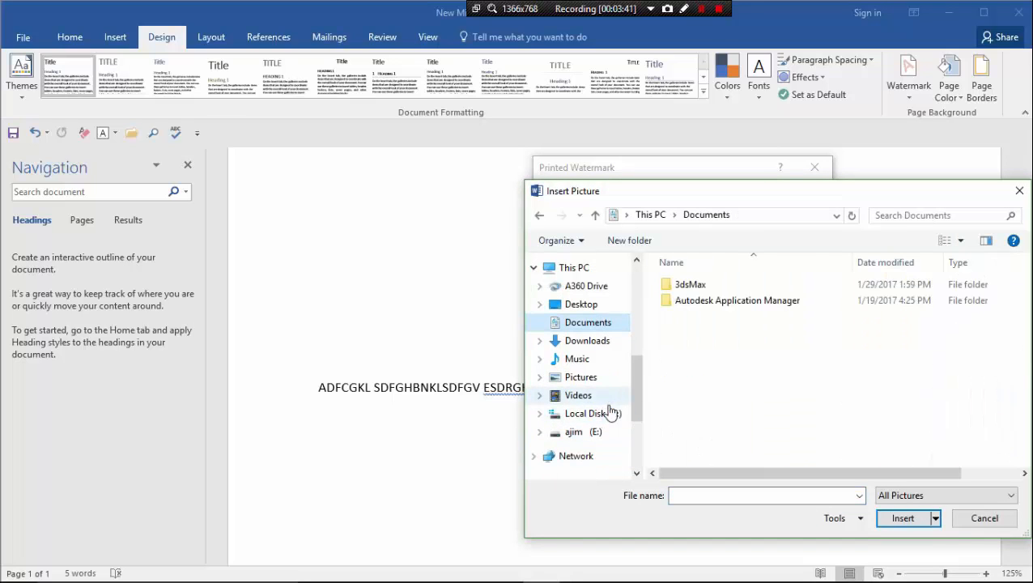
Browse to the image 5 folder on the E: drive to find a picture for the watermark
scroll(599, 439, "down", 1)
scroll(603, 443, "down", 1)
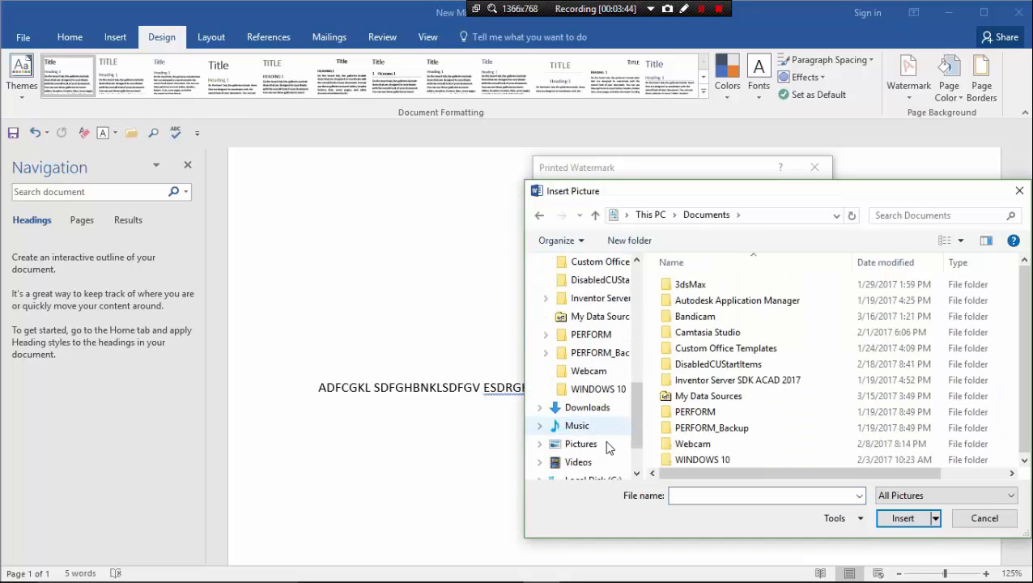
scroll(605, 429, "up", 2)
scroll(603, 421, "up", 1)
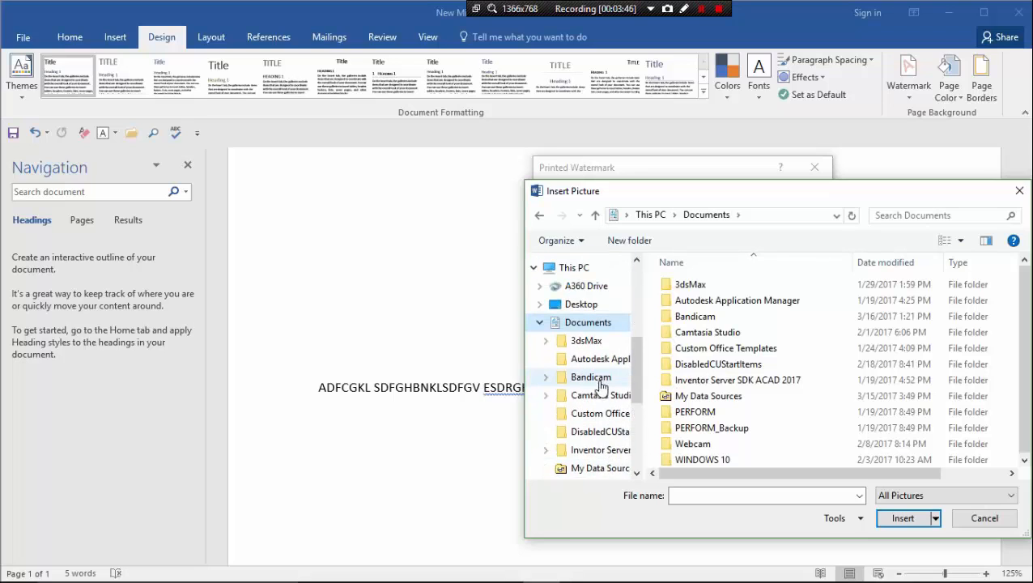
left_click(593, 271)
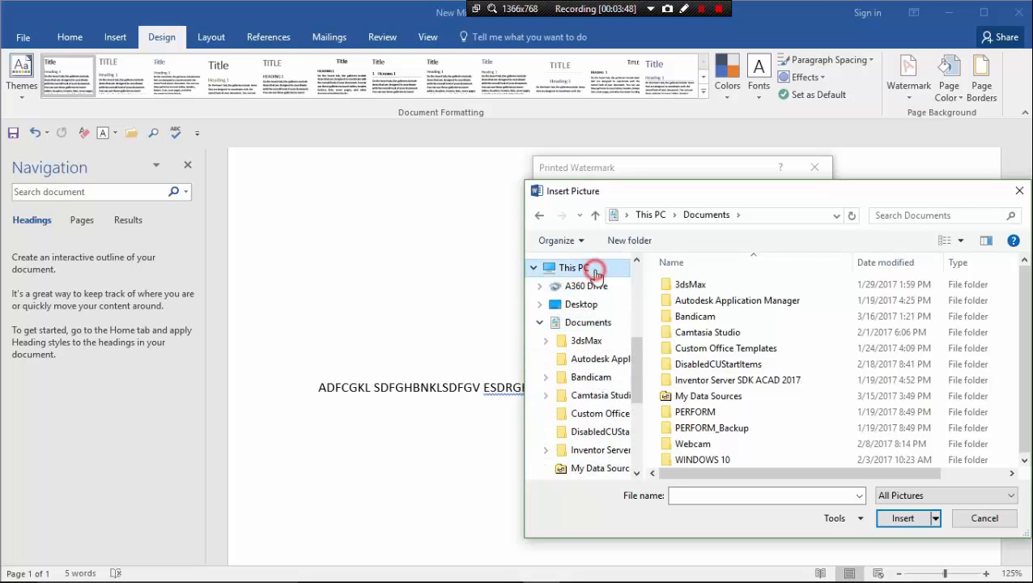
scroll(753, 396, "down", 3)
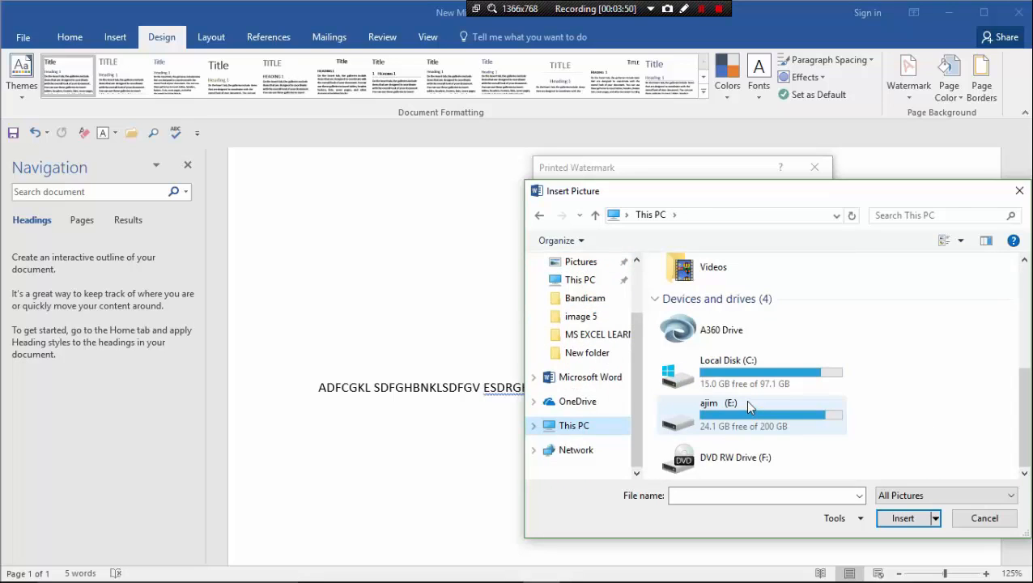
double_click(745, 399)
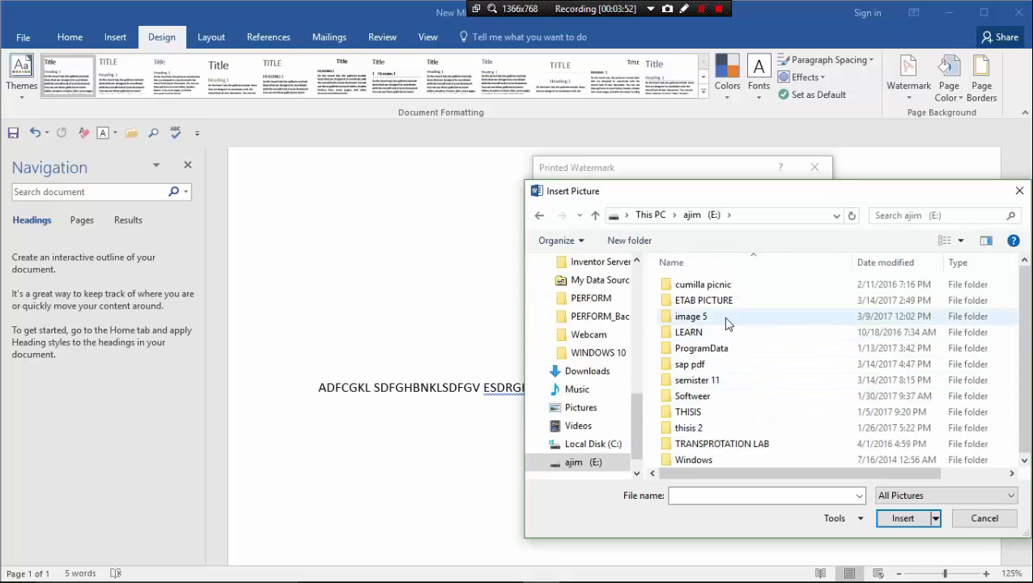
double_click(712, 316)
Choose download.png from the image 5 folder, apply it as a washed-out picture watermark with Auto scale and close the settings
scroll(783, 367, "down", 2)
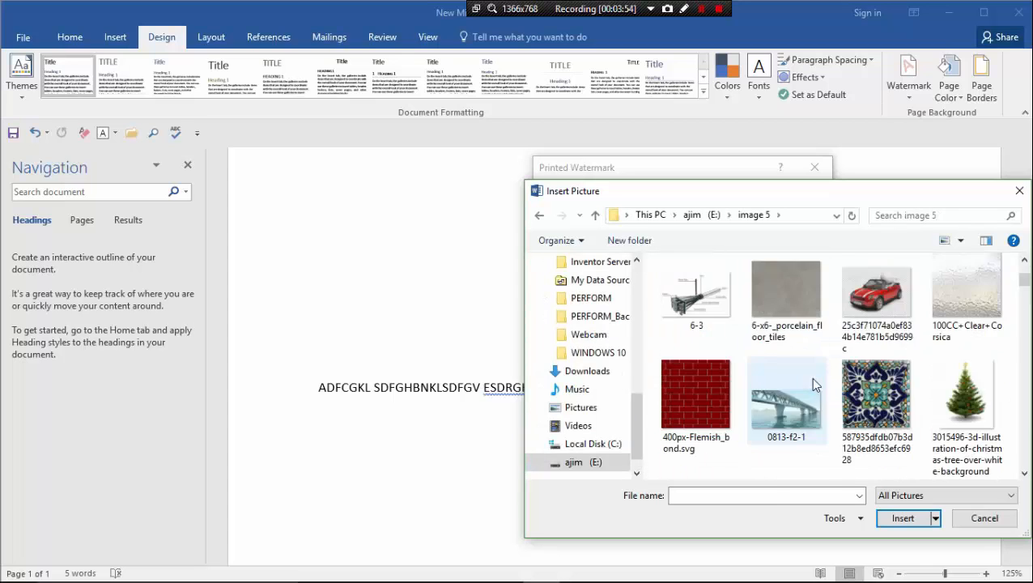
scroll(814, 384, "down", 6)
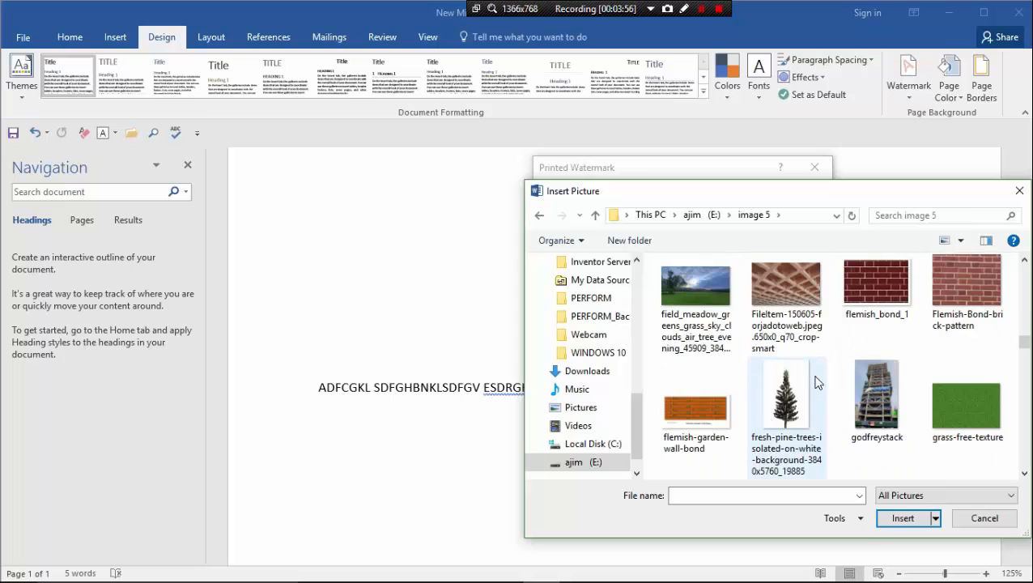
scroll(816, 383, "up", 2)
double_click(708, 301)
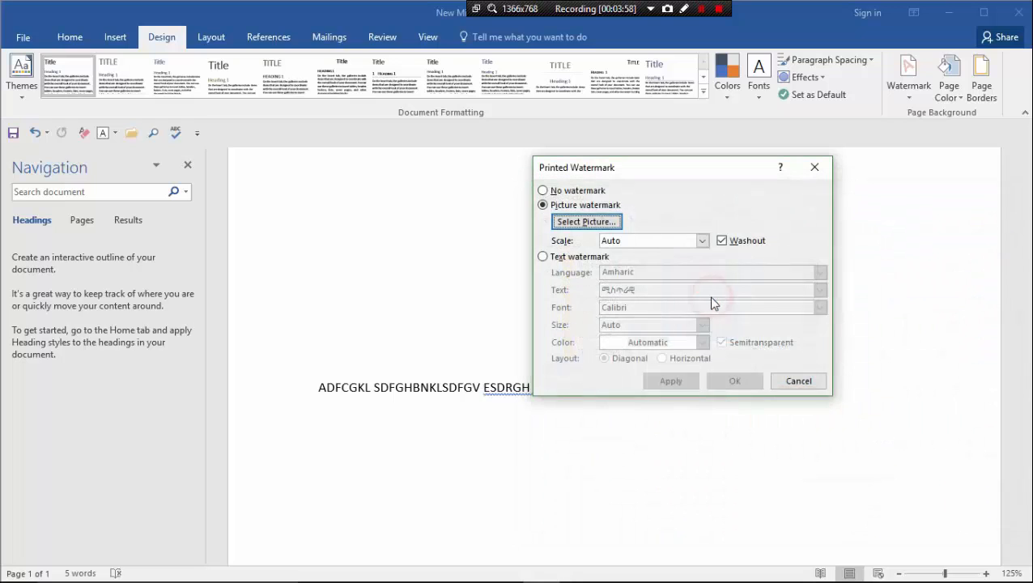
left_click(684, 385)
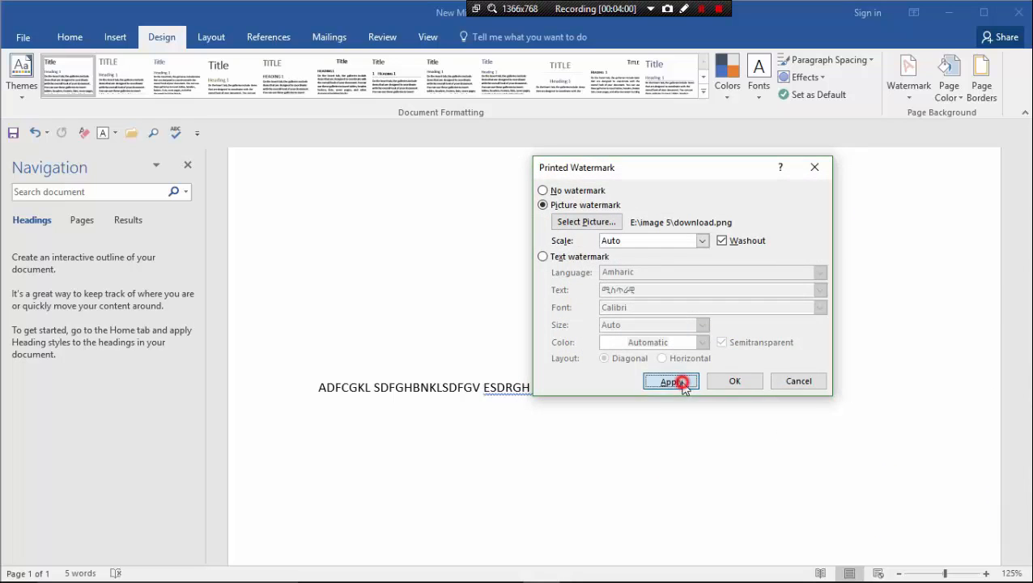
left_click_drag(695, 183, 662, 204)
left_click(779, 194)
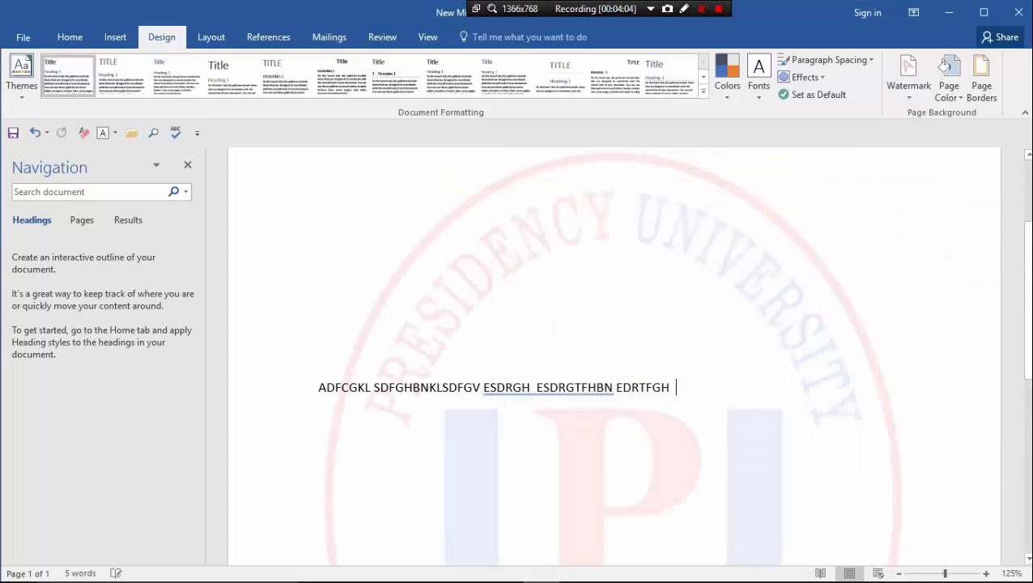
View the picture watermark on the page and append "SGTFHBVM54RTYKJ WERTVHJM ERTH" to the end of the text line
scroll(666, 295, "down", 5)
scroll(567, 332, "up", 3)
scroll(541, 336, "up", 3)
type("SGTFHBVM")
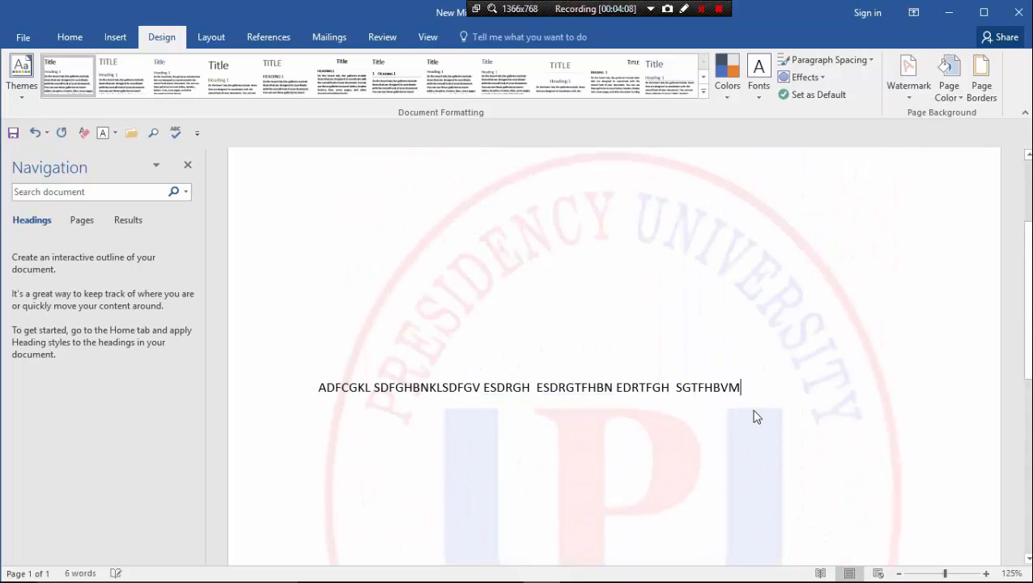
type("54RTYKJ WERTVHJM ")
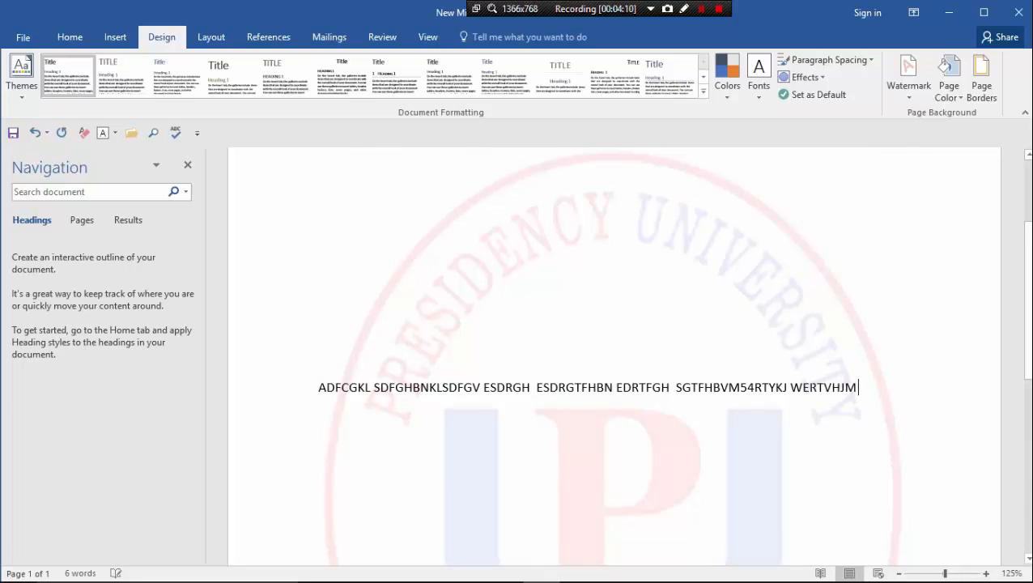
type("ERTH")
Turn off Washout for the existing picture watermark in the custom watermark settings and apply it to the page
left_click(908, 81)
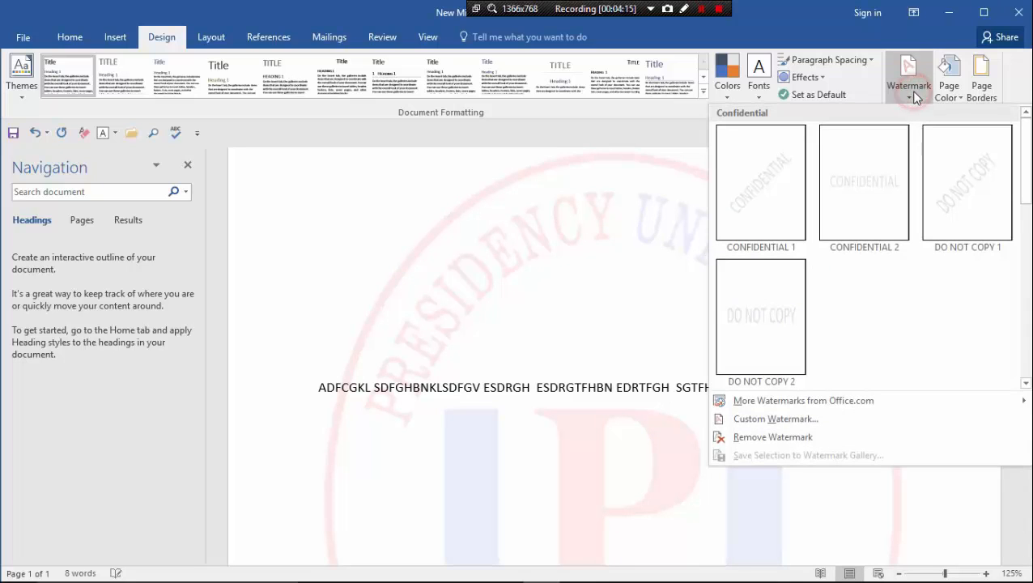
left_click(775, 419)
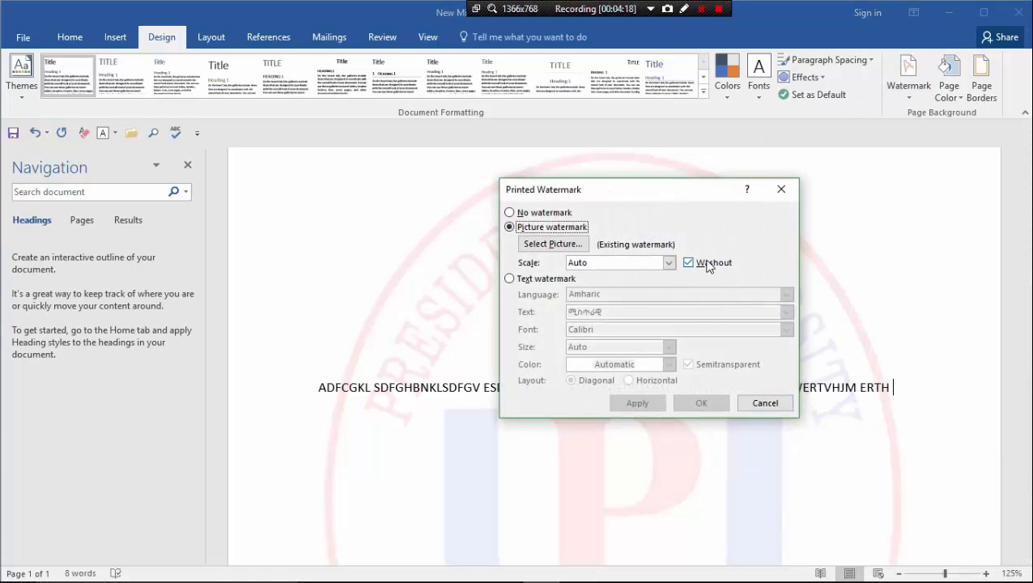
left_click(707, 266)
left_click(654, 404)
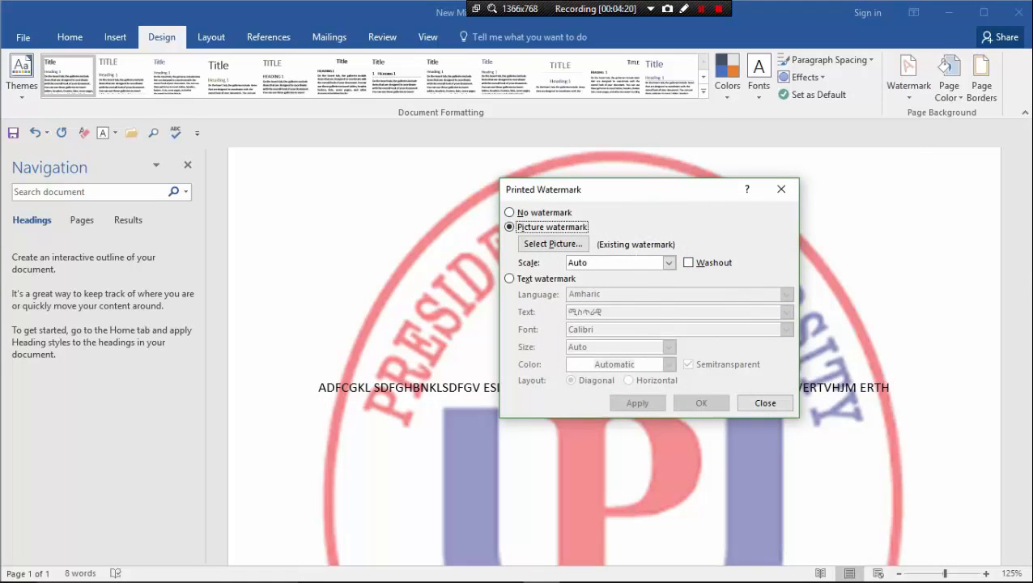
left_click_drag(653, 194, 717, 219)
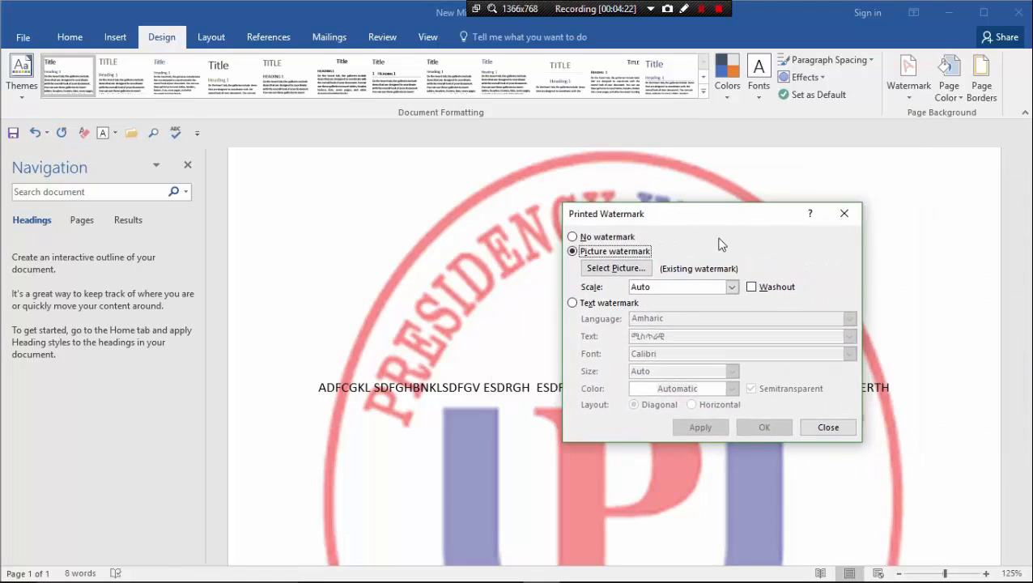
Turn Washout back on for the picture watermark, apply it, check the page around the dialog and close the settings
left_click(765, 290)
left_click(708, 432)
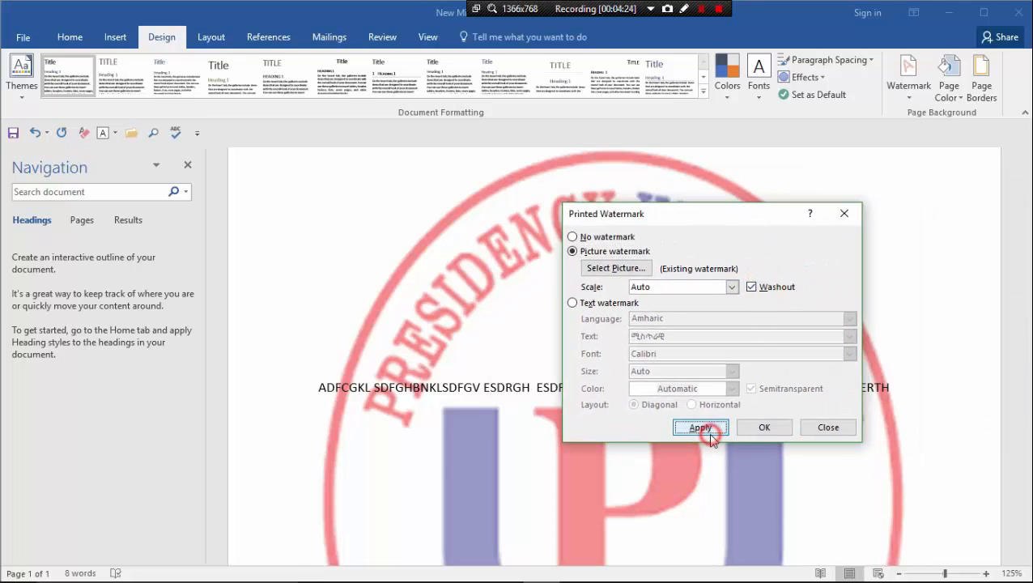
left_click_drag(708, 212, 872, 223)
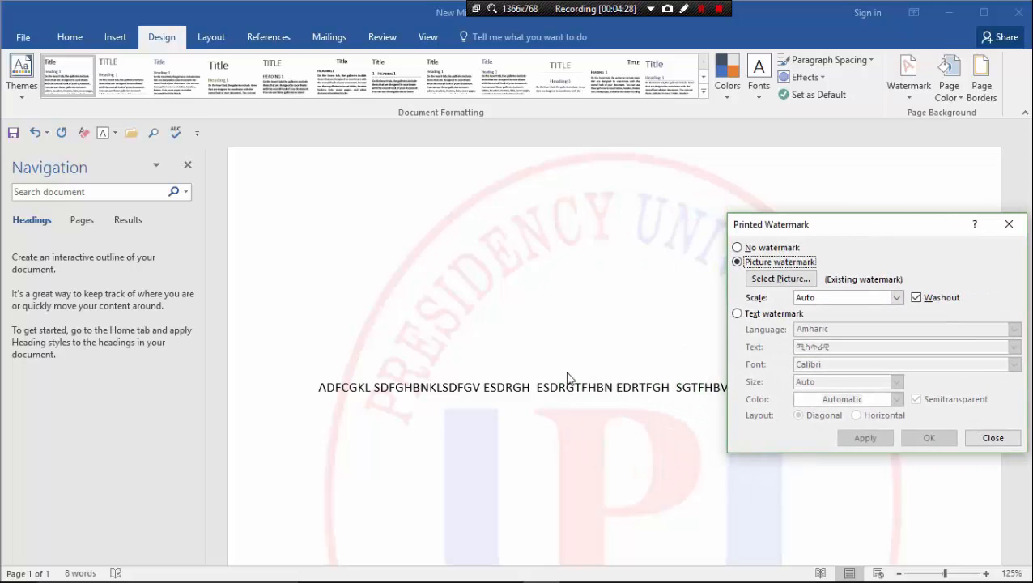
left_click_drag(851, 226, 552, 299)
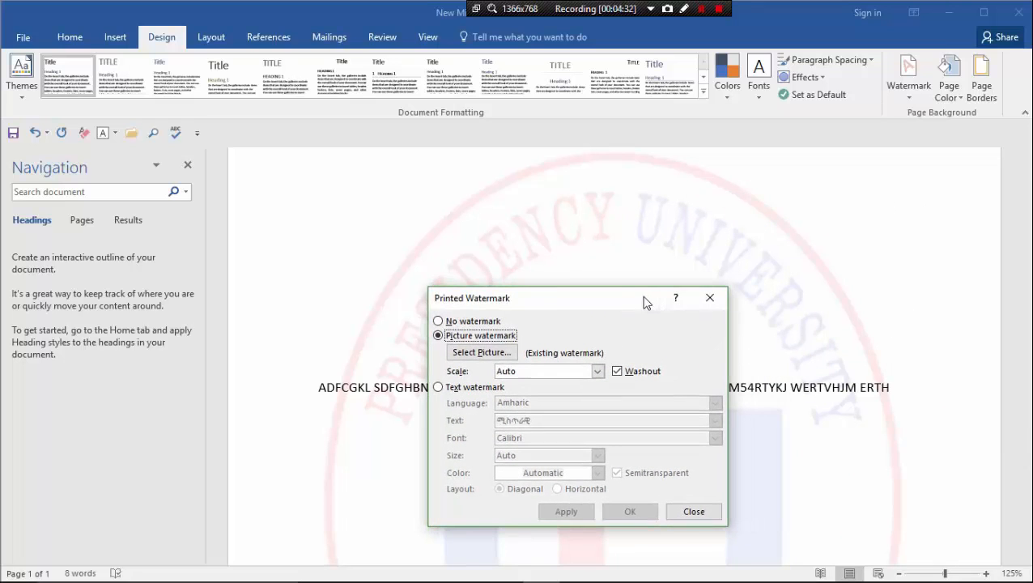
left_click_drag(645, 301, 746, 247)
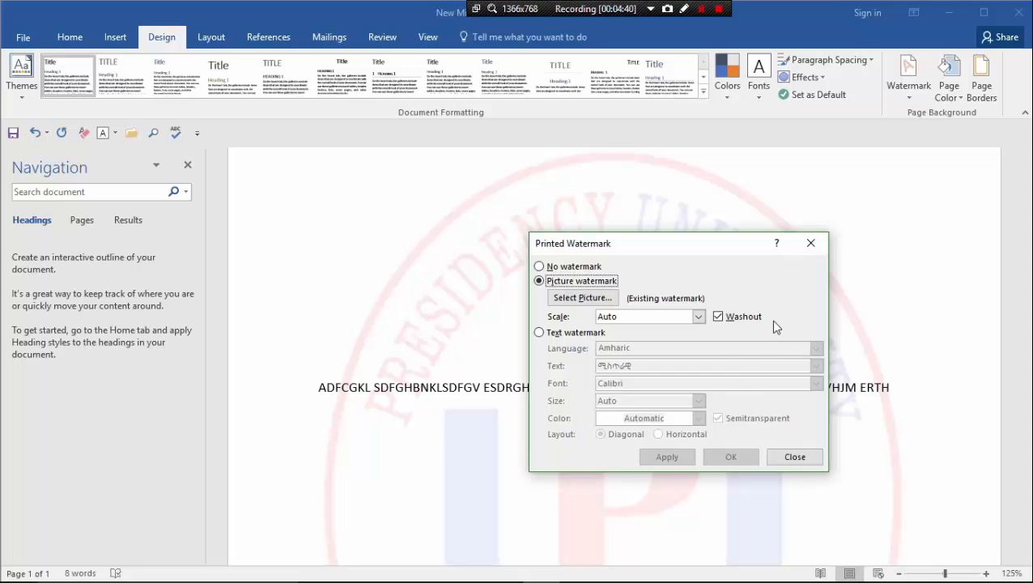
left_click(810, 243)
Remove the picture watermark from the document
left_click(908, 77)
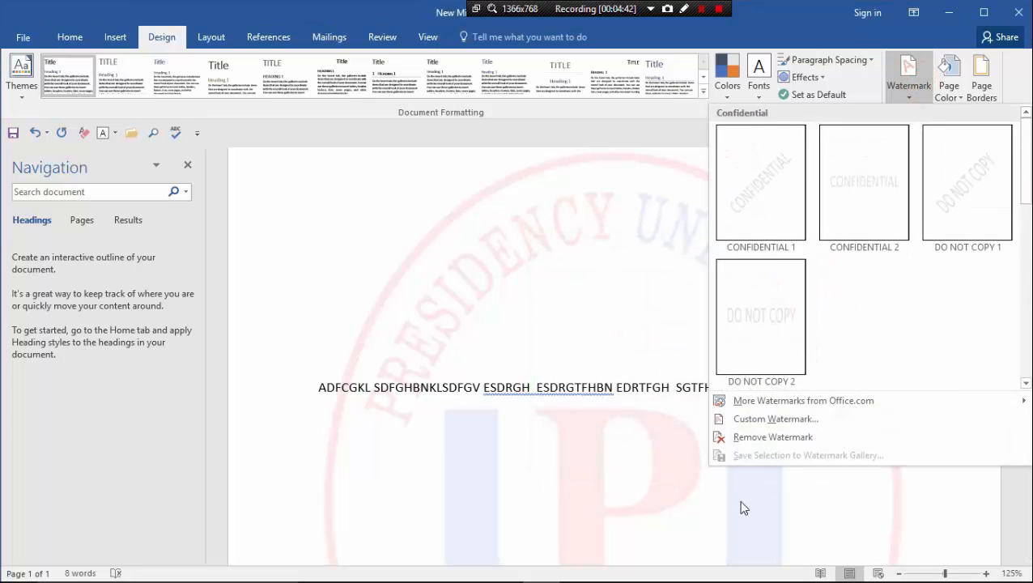
left_click(761, 437)
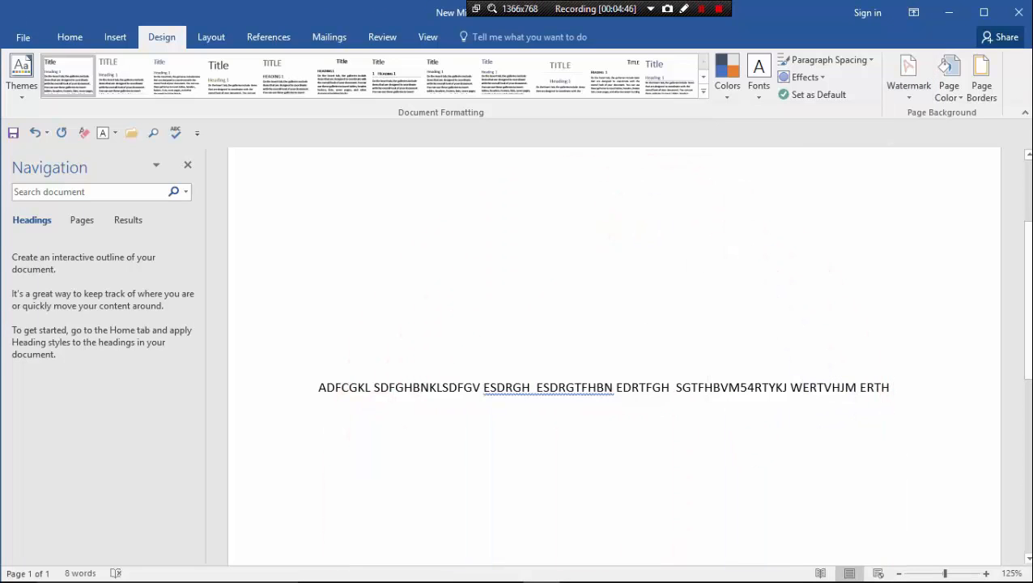
Choose a picture watermark in the custom watermark settings and search Bing images for "POND PICTURE"
left_click(905, 88)
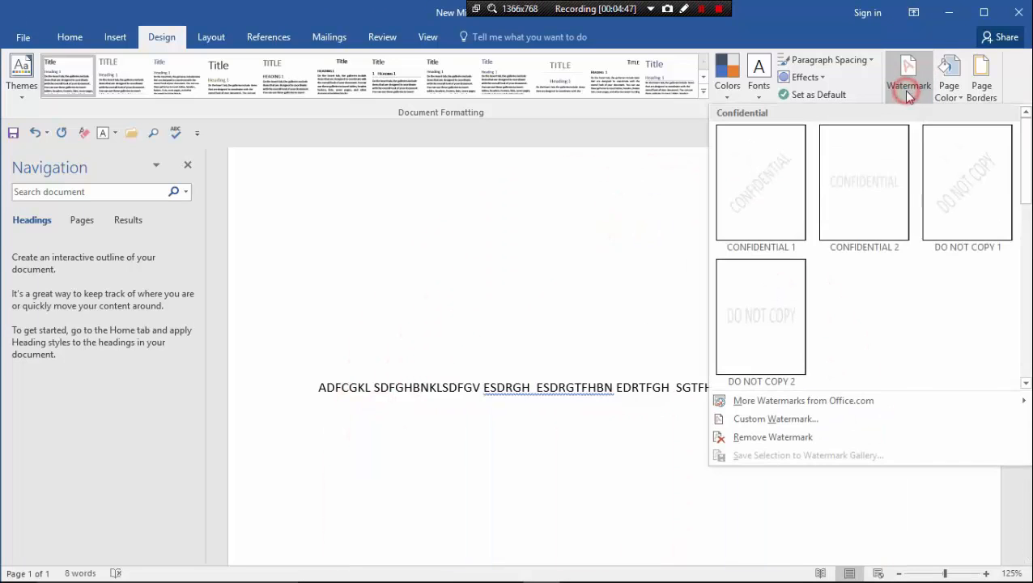
left_click(796, 420)
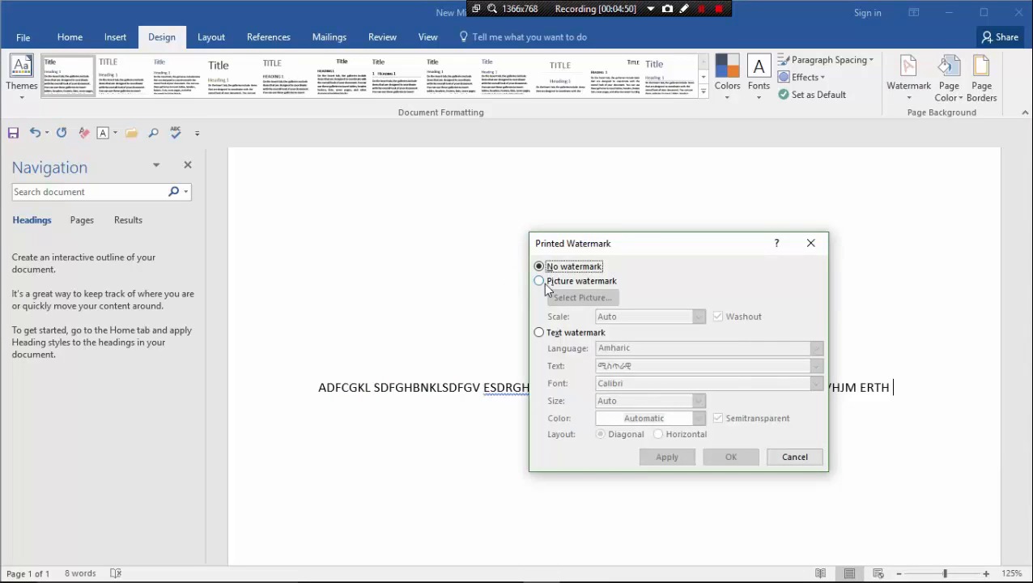
left_click(541, 280)
left_click(570, 300)
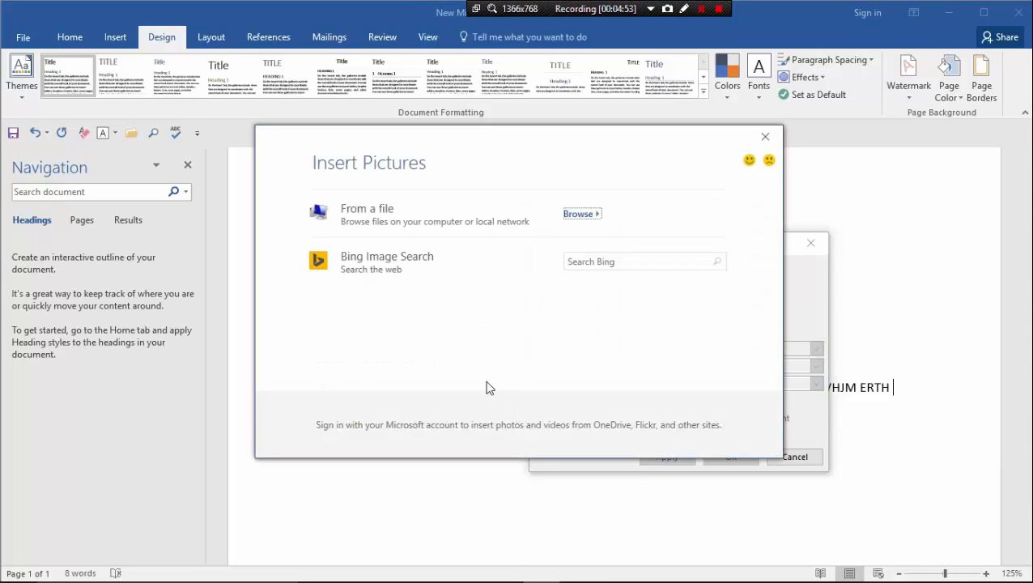
left_click(617, 260)
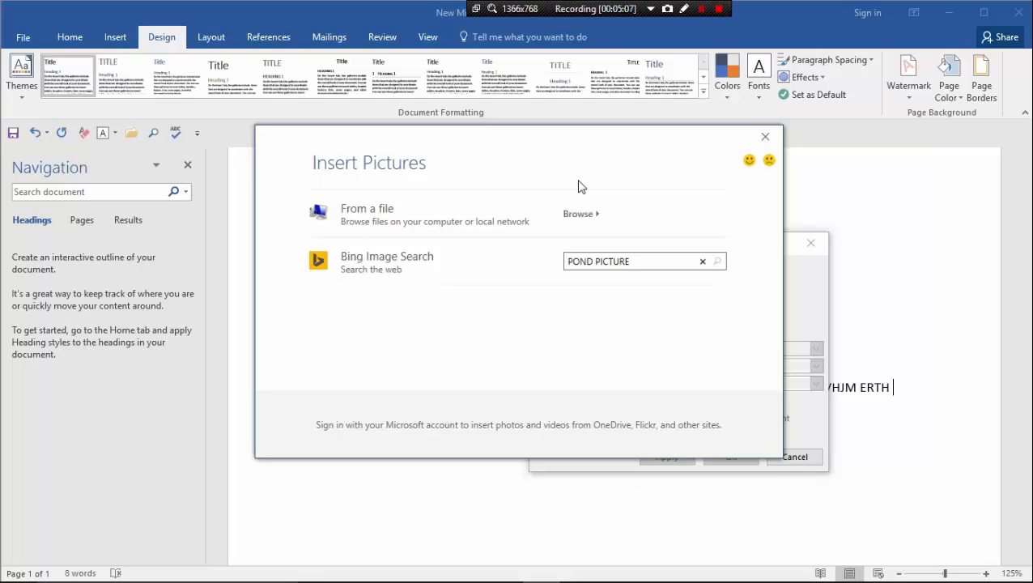
left_click(716, 263)
Insert the 1800 x 1350 pond picture in the middle of the first results row and apply it as a washed-out watermark
left_click(660, 299)
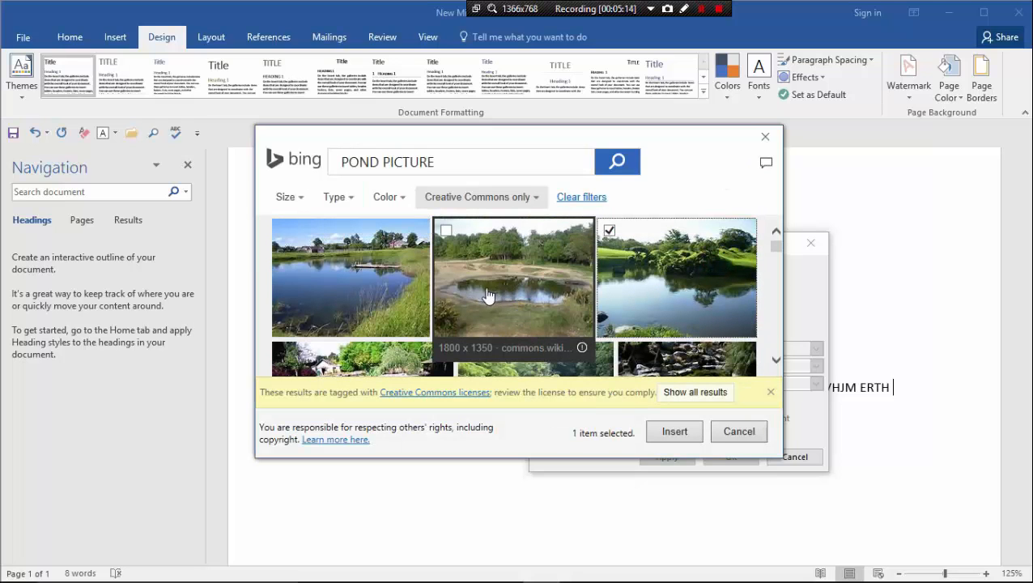
left_click(488, 296)
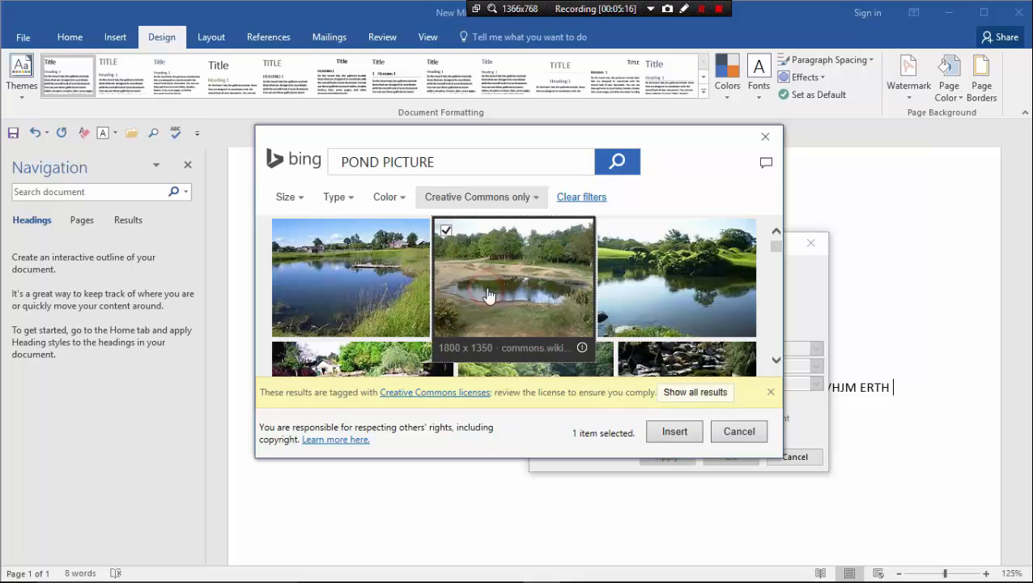
left_click(672, 437)
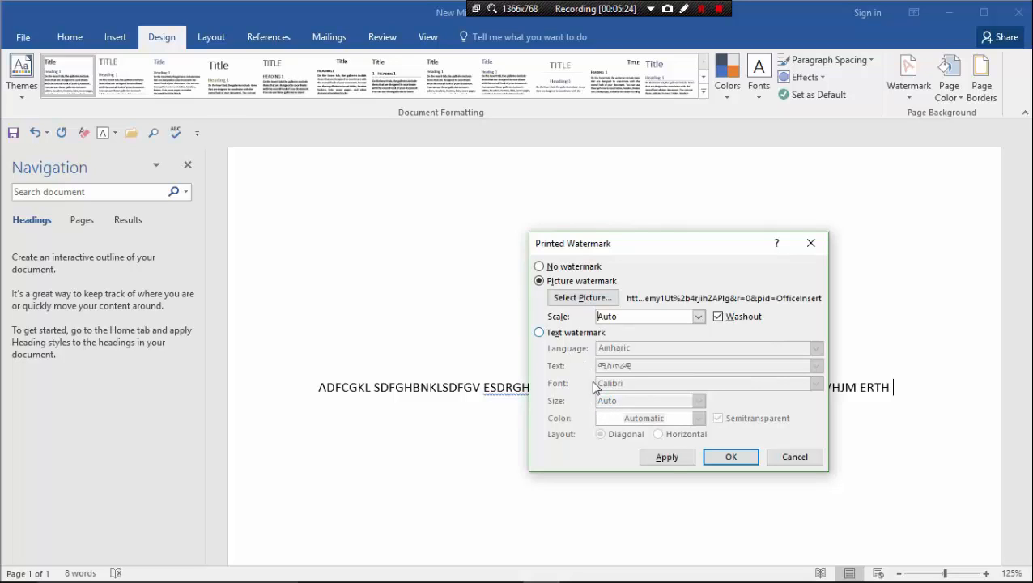
left_click(668, 457)
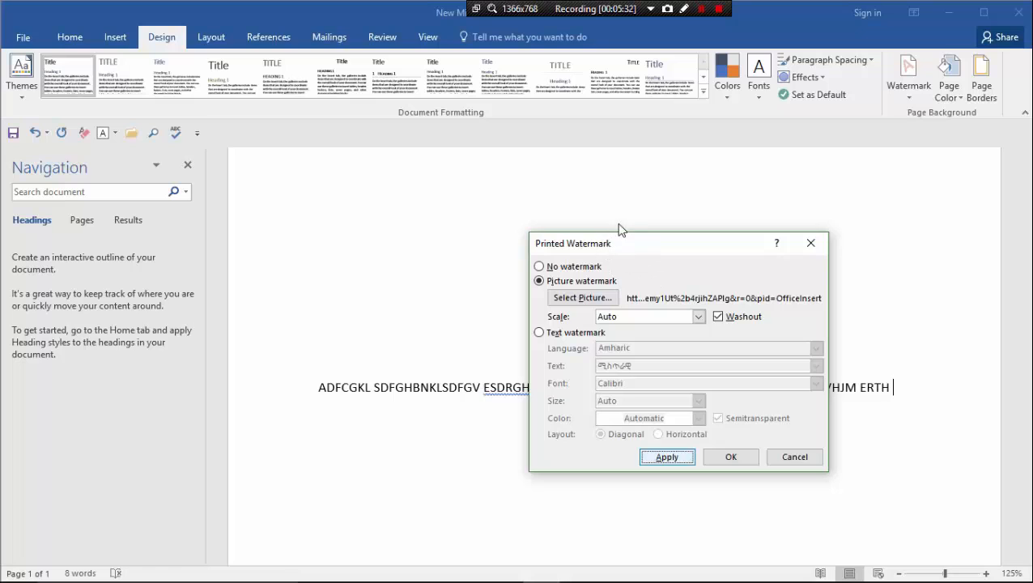
left_click(700, 9)
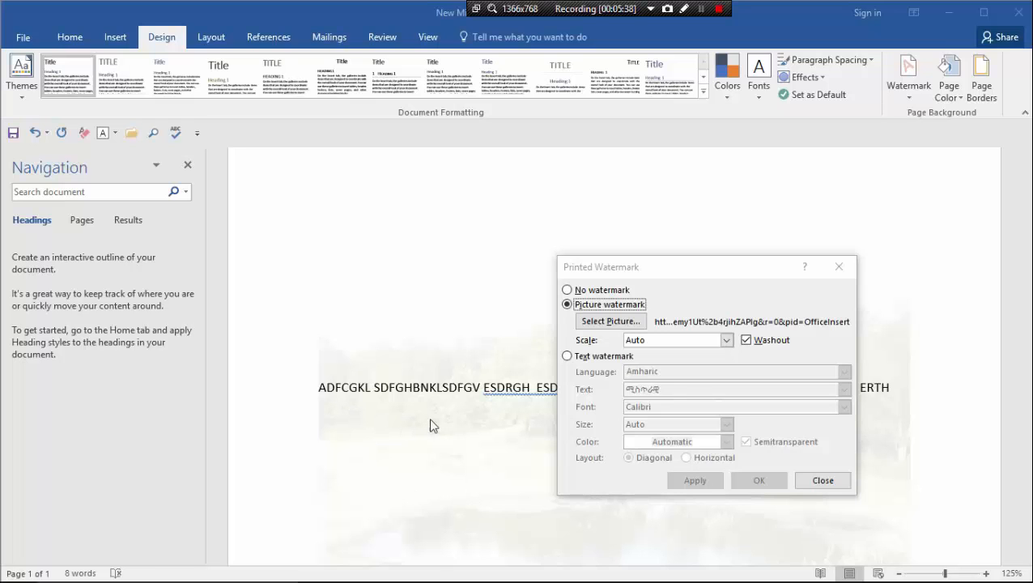
Turn off Washout for the pond picture watermark, apply it, close the settings and view the page
left_click_drag(726, 268, 785, 191)
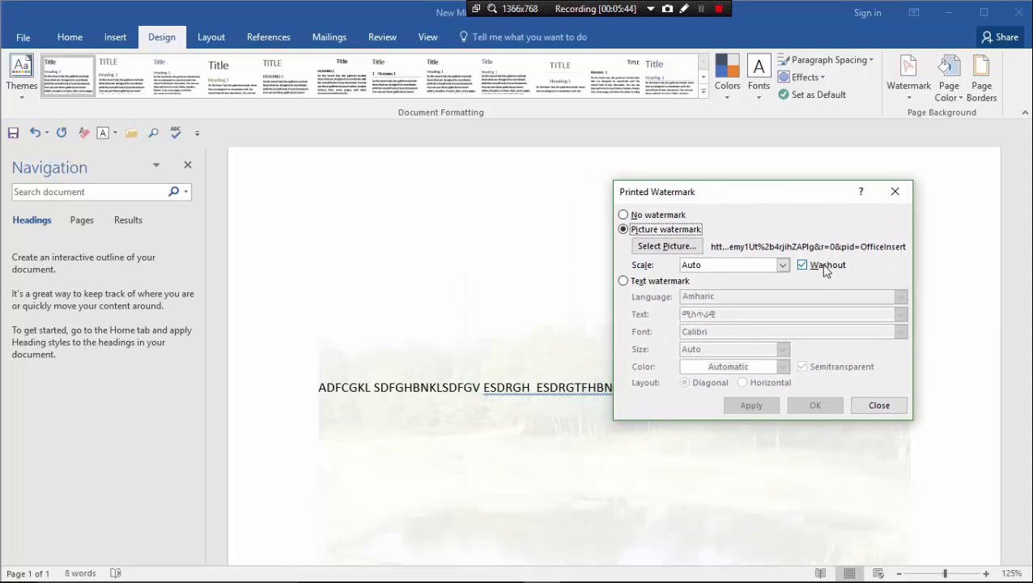
left_click(825, 267)
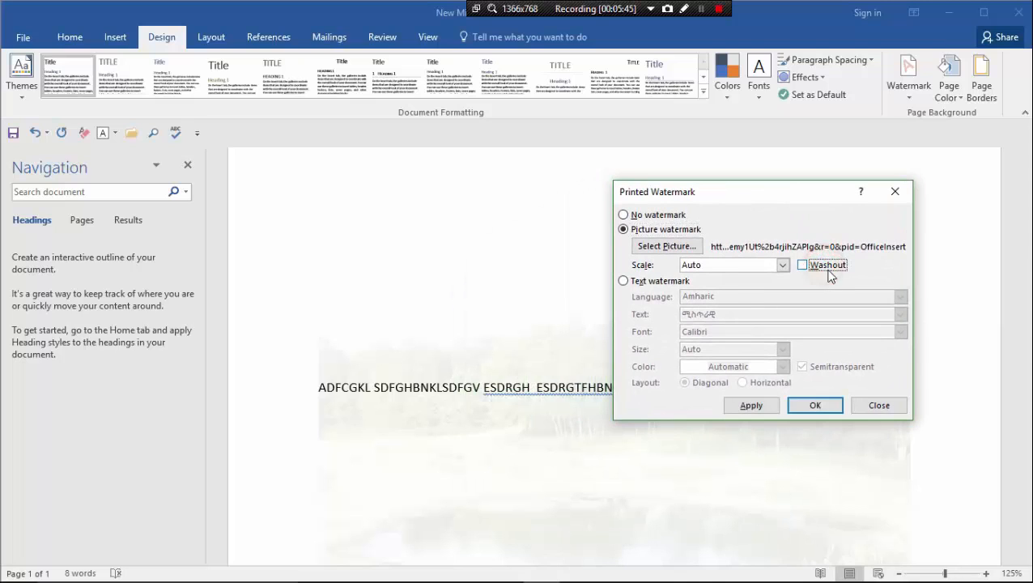
left_click(754, 408)
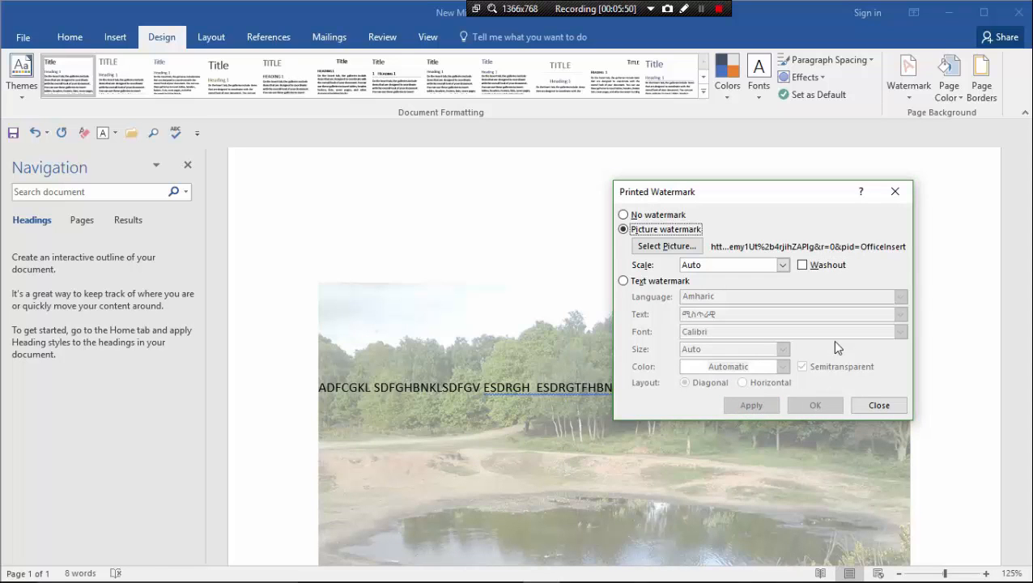
left_click(878, 405)
scroll(694, 437, "down", 8)
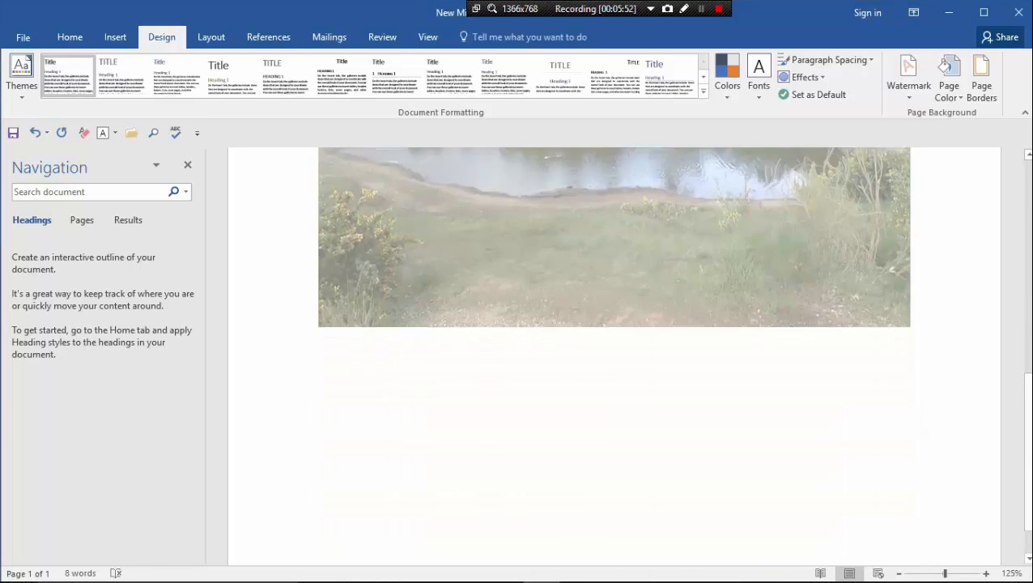
Enter the sample line "ASDXFCVB NWESDRTFCGVHBJ QWER QWESDF" on the blank line above the existing text
scroll(598, 437, "up", 7)
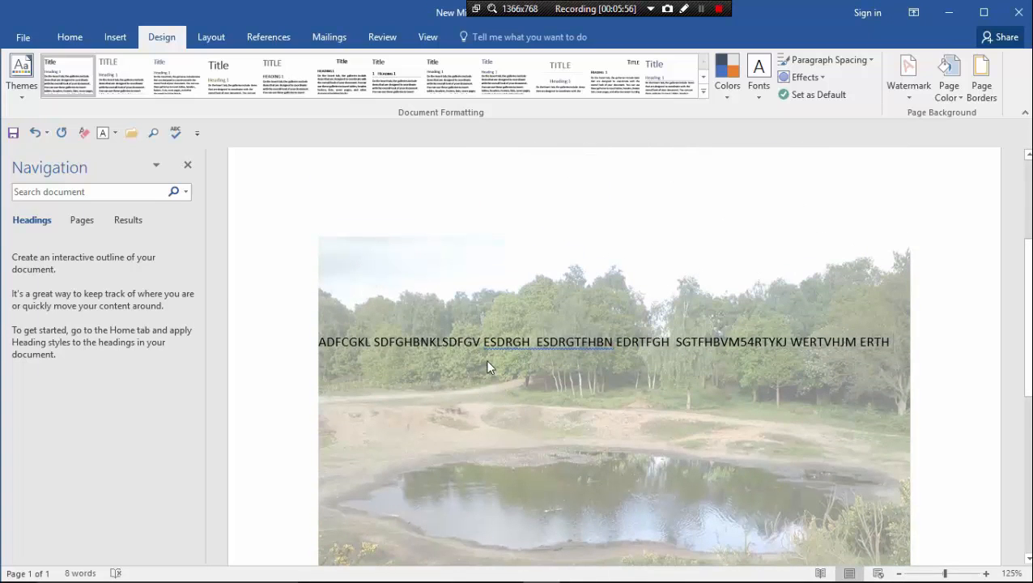
scroll(486, 365, "down", 2)
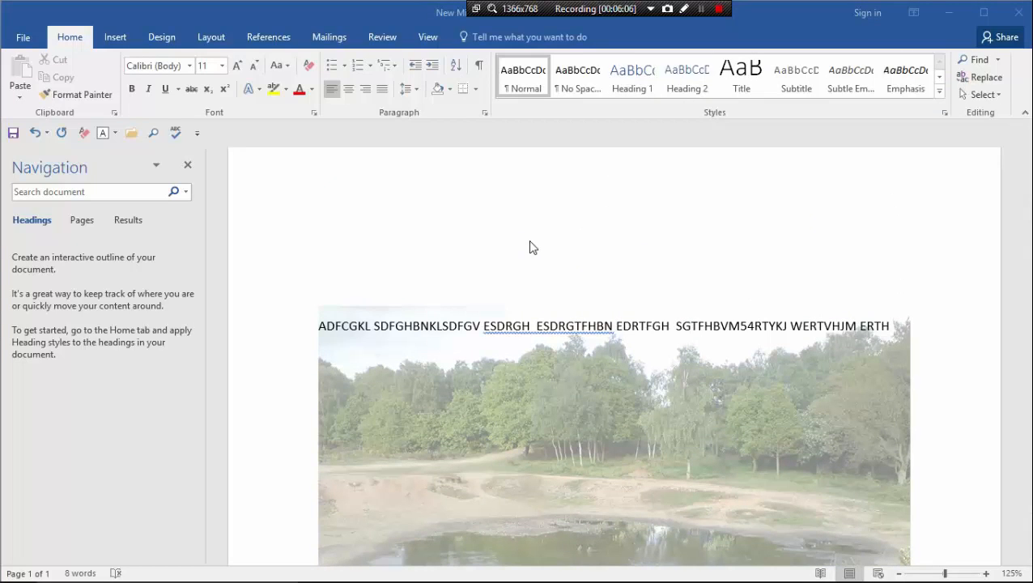
scroll(532, 374, "down", 3)
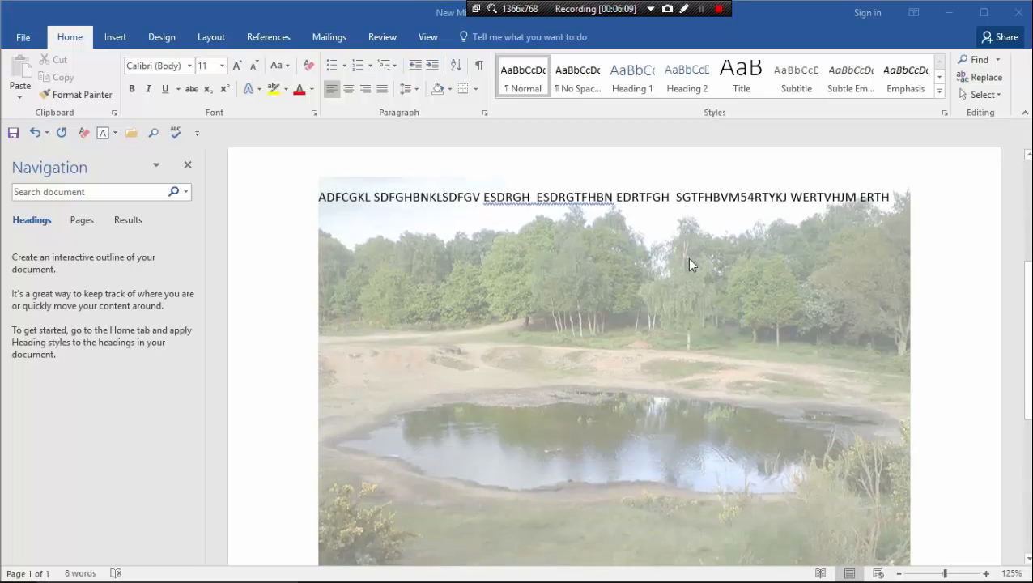
scroll(688, 261, "up", 3)
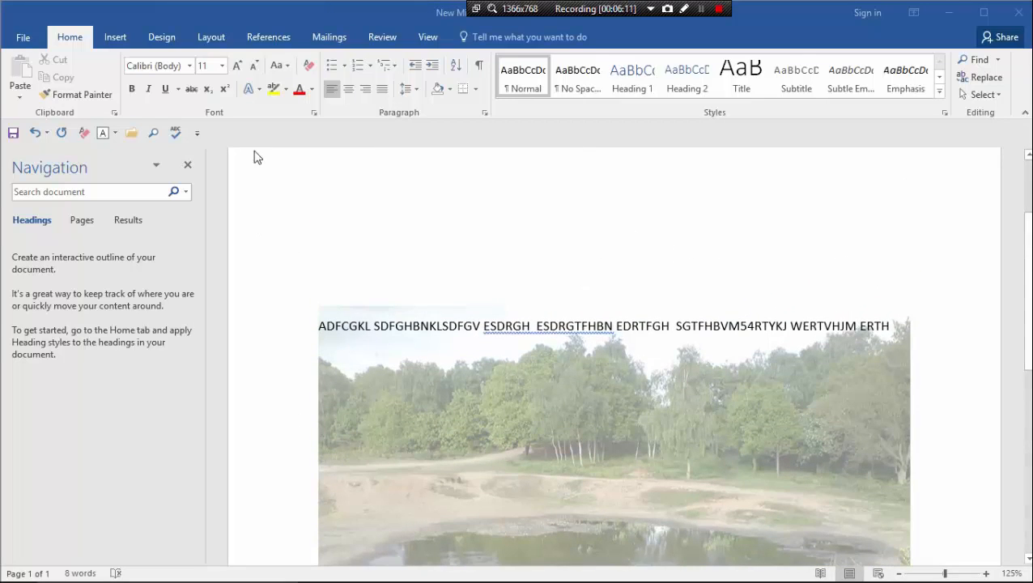
left_click(340, 258)
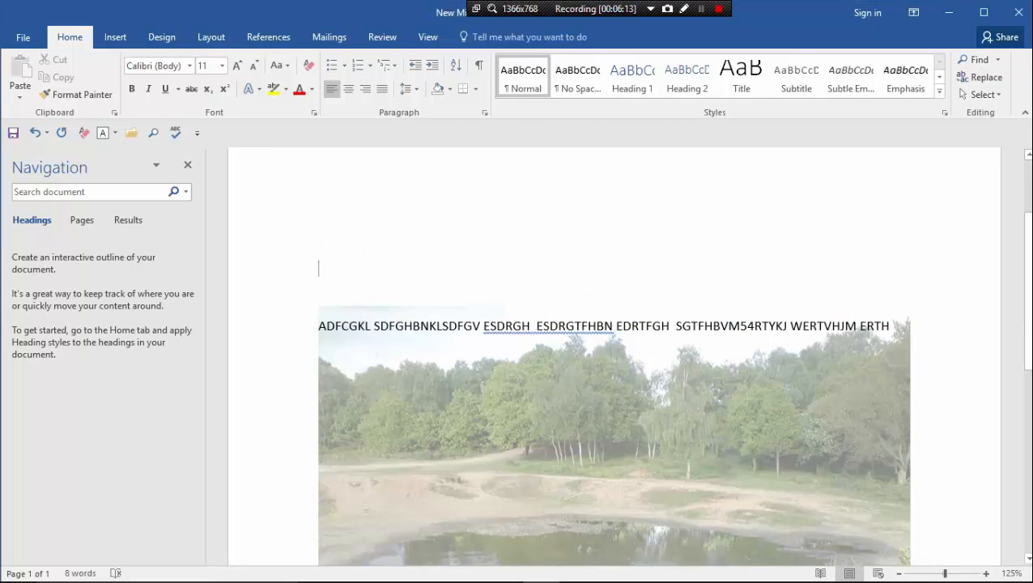
type("ASDXFCVB N")
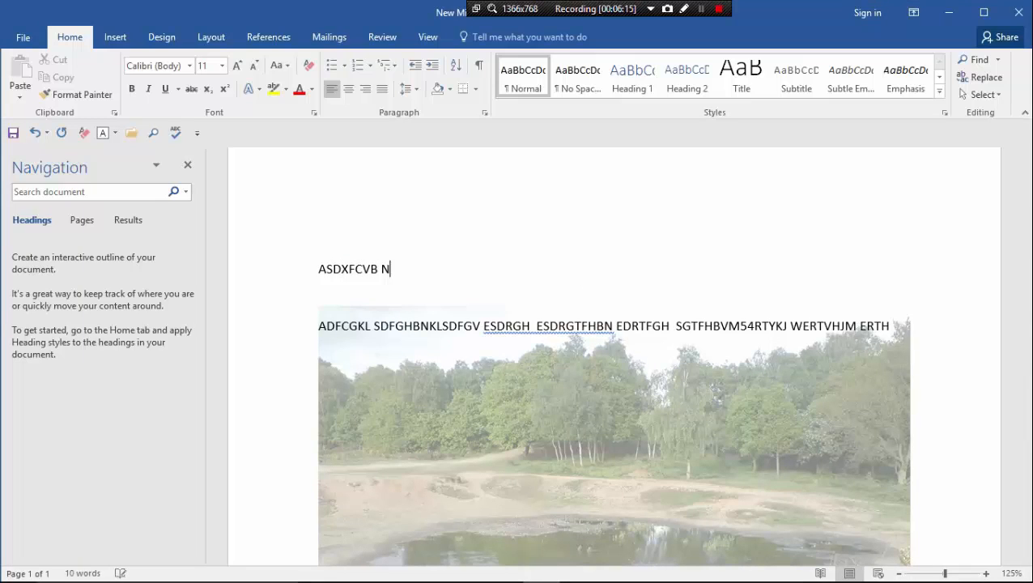
type("WESDRTFCGVHBJ QWER QWESDF")
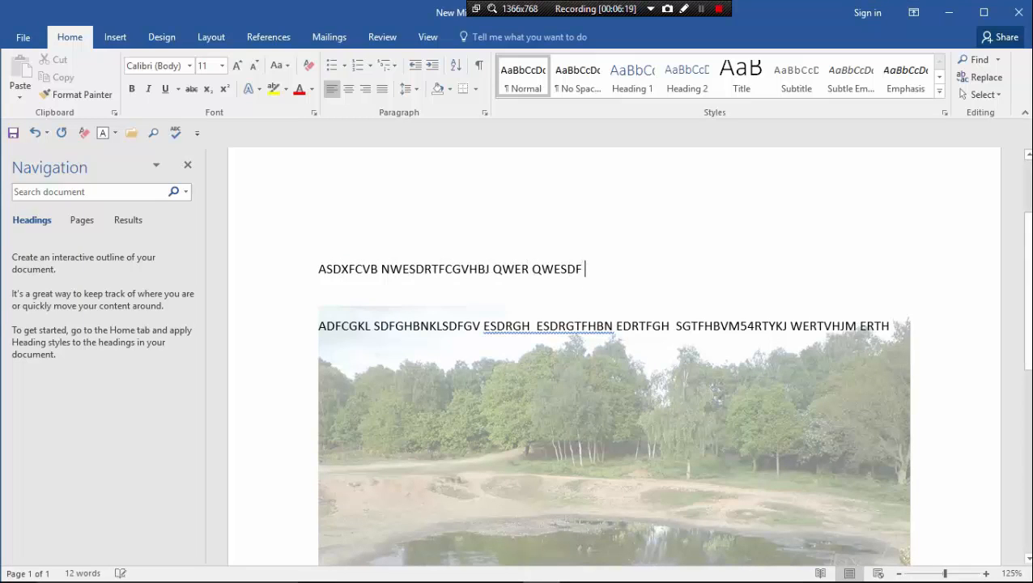
Convert the new sample line above the existing text into WordArt with the light gold fill and gold outline style
left_click_drag(593, 269, 318, 268)
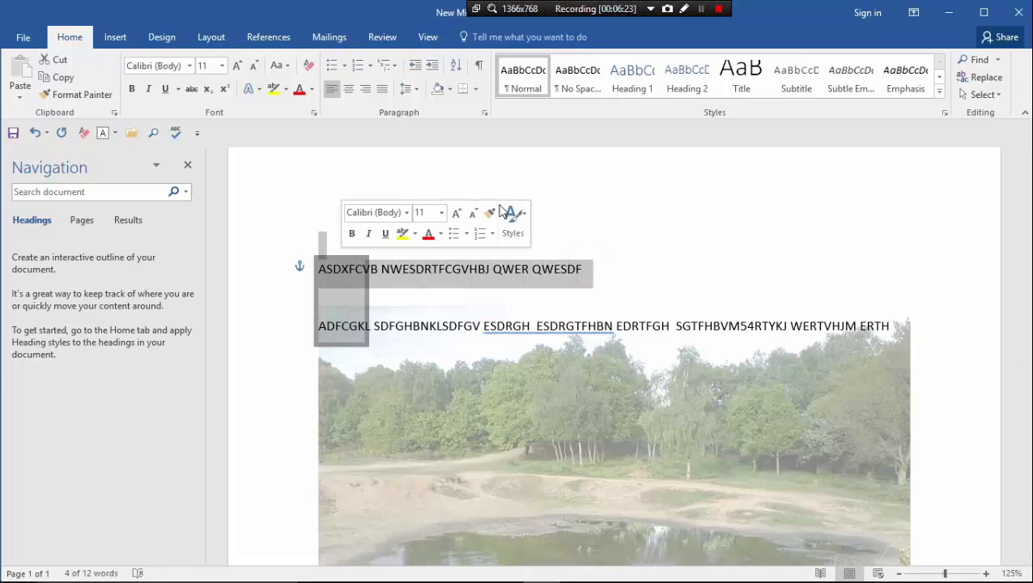
left_click(115, 37)
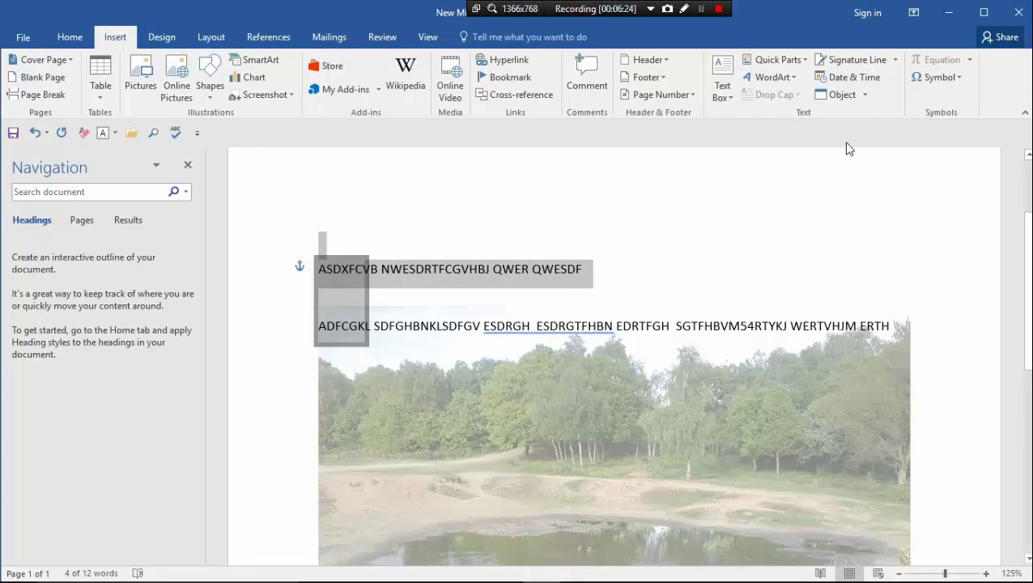
left_click(792, 79)
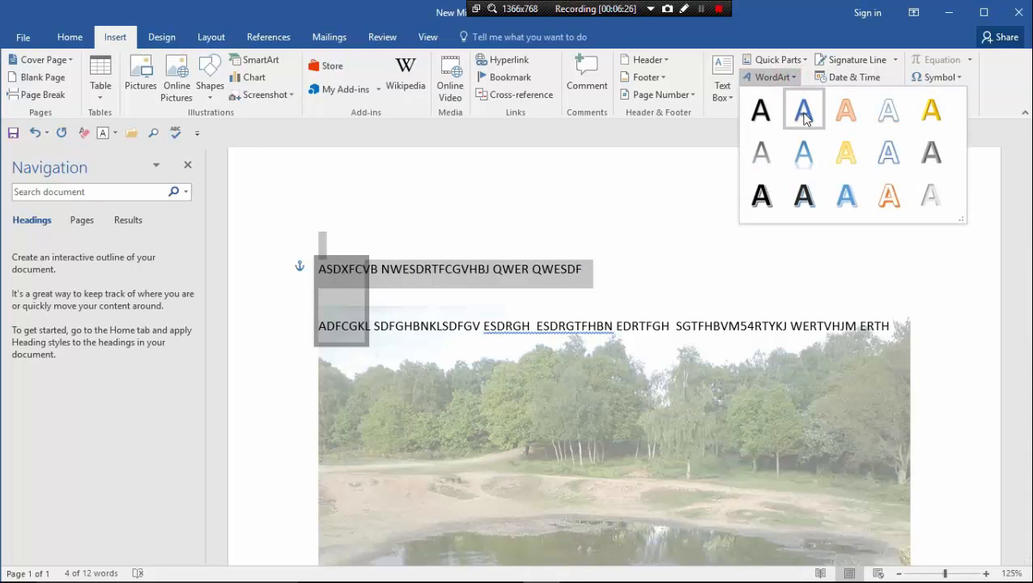
left_click(846, 154)
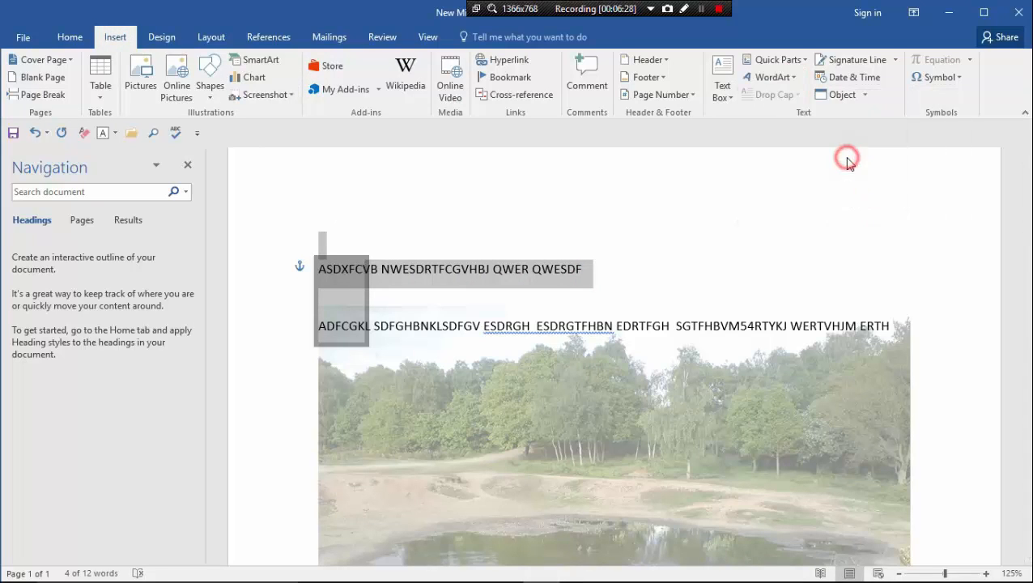
scroll(538, 283, "down", 1)
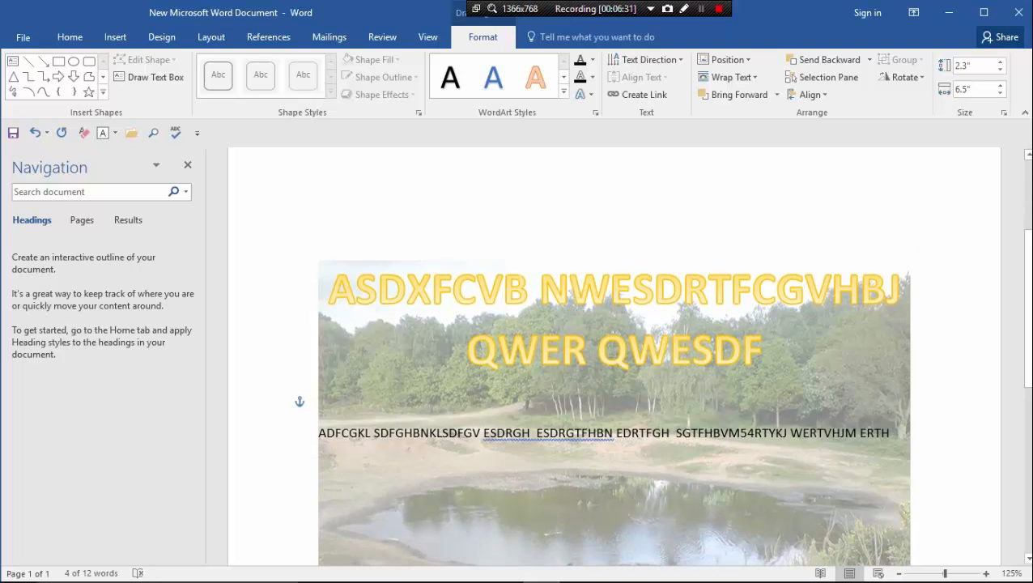
Change the WordArt to the blue-filled, white-outlined style and set its text wrapping to Behind Text
left_click(564, 91)
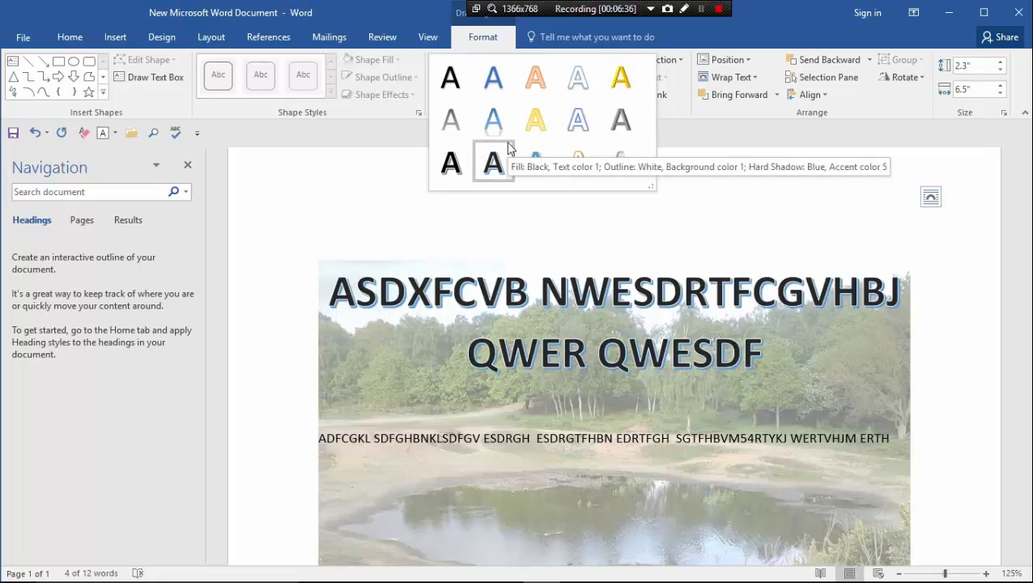
left_click(535, 155)
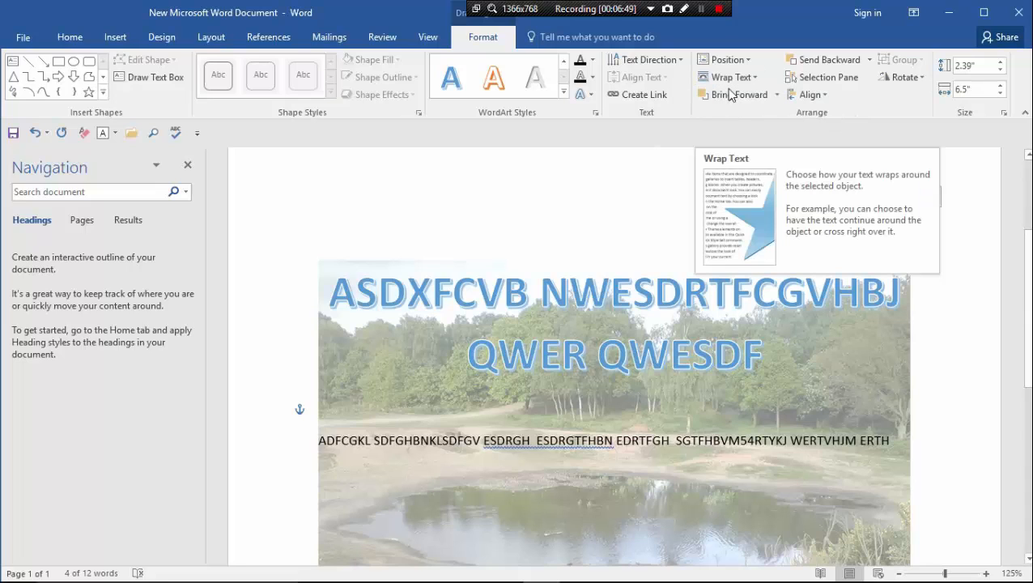
left_click(754, 78)
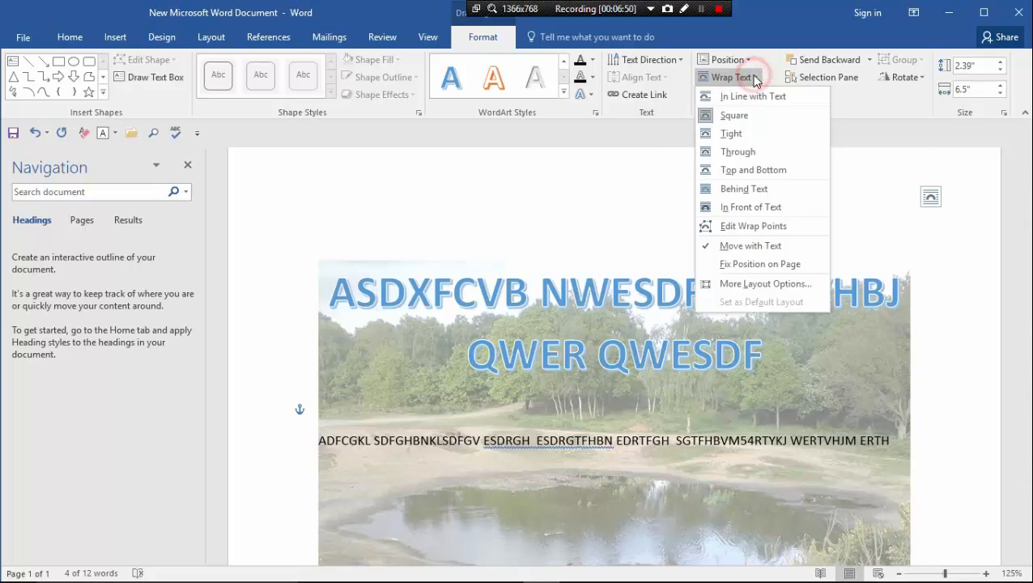
left_click(742, 191)
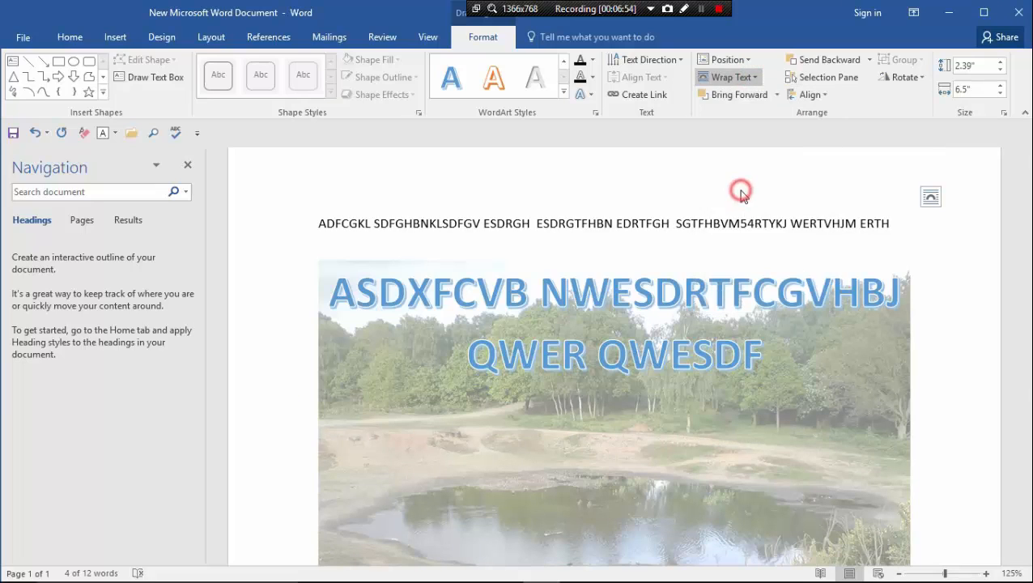
Add "JKL;" after "ERTH", and enter "L;'IOL'JUKIL;JKL;HJKL; ETRYGHJWERDGYH 23WE4RDTGYHM 5RTYUHJK, 3456TYUHBKJM" in the paragraph over the WordArt
left_click(895, 225)
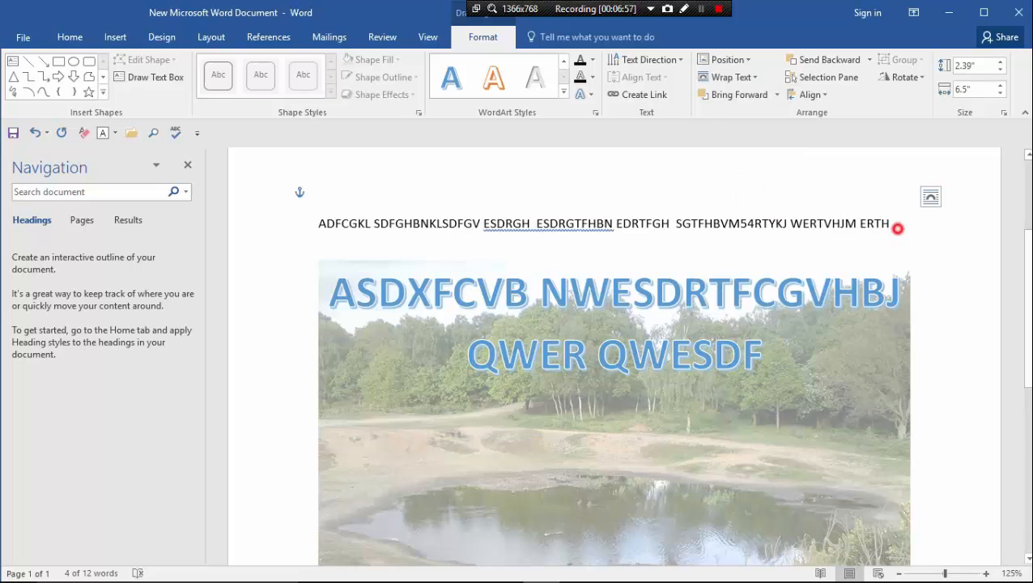
type("JKL;")
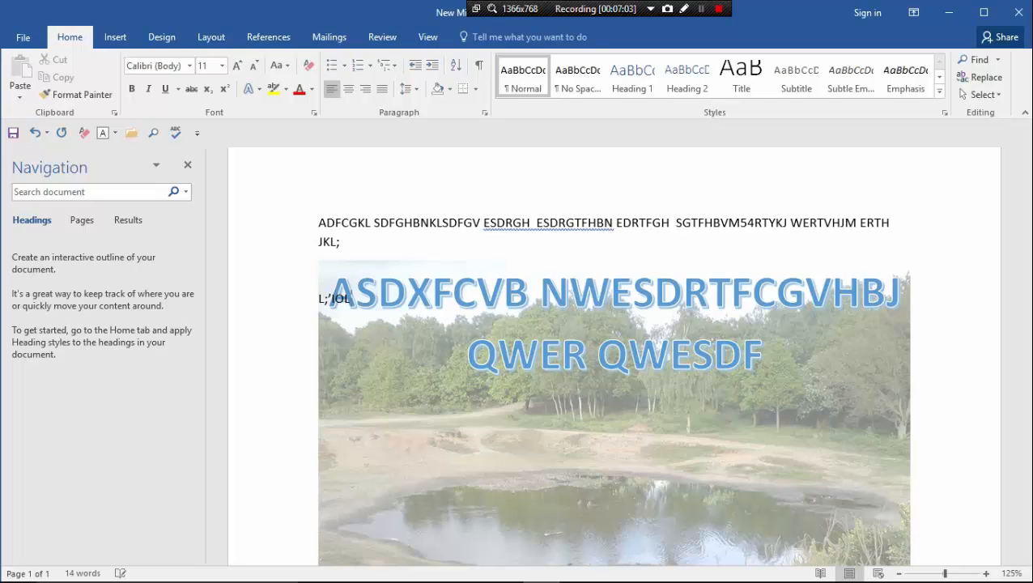
type("JUKIL;JKL;HJKL;")
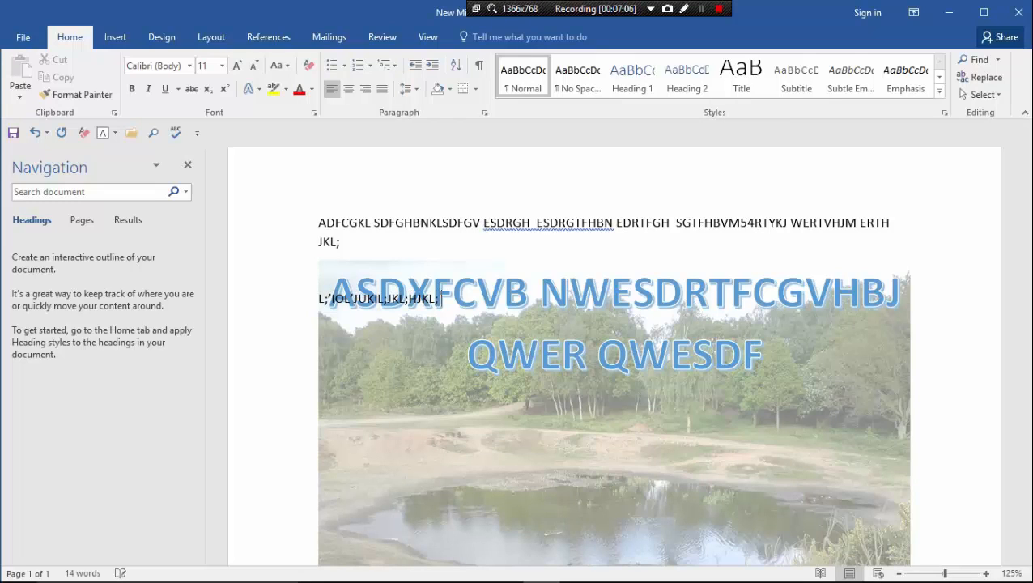
type("  ETRYGHJWERD")
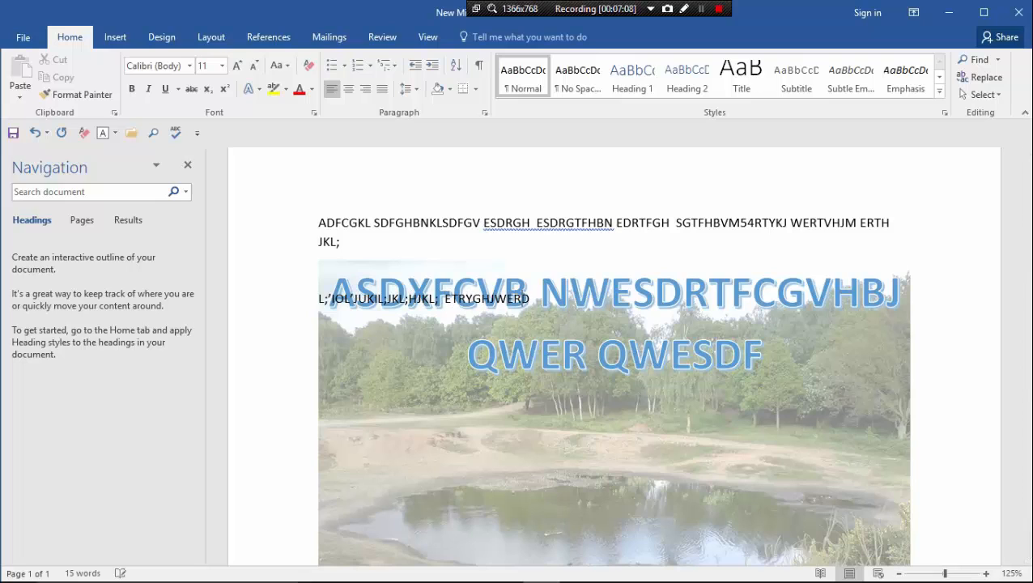
type("GYH 23WE4RDTGYHM ")
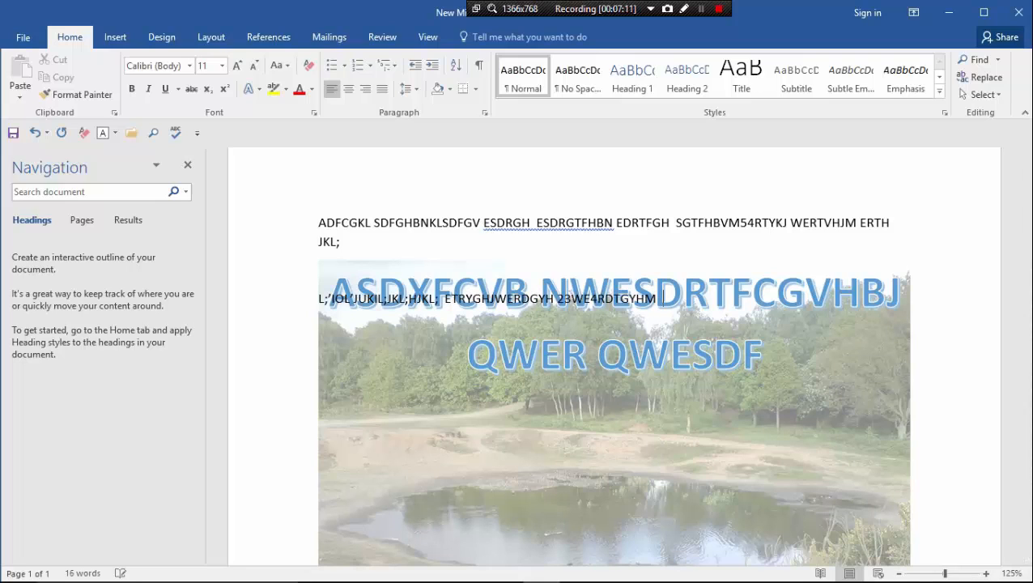
type("5RTYUHJK, 3456TY")
type("UHBKJM")
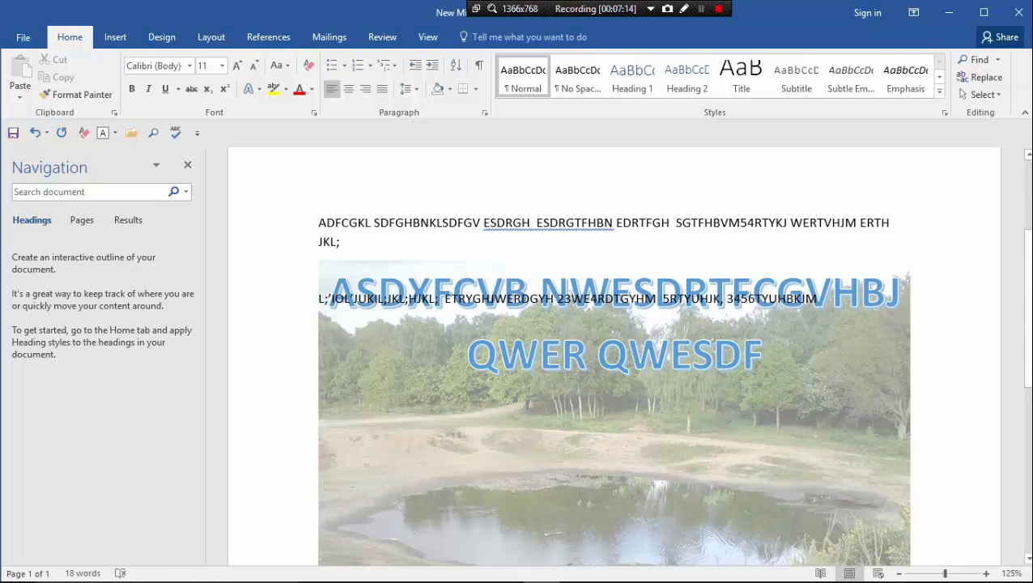
left_click(161, 39)
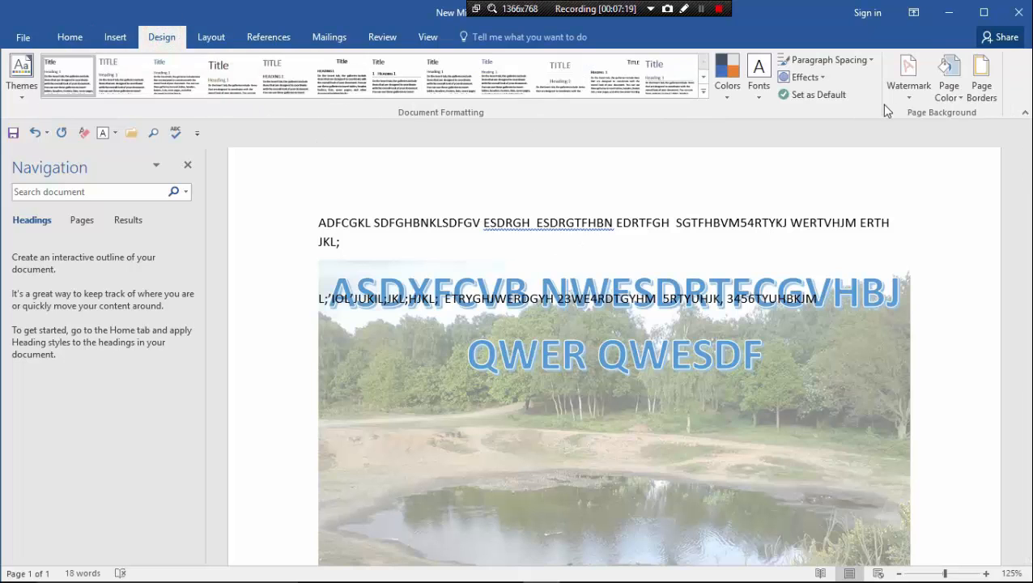
scroll(673, 321, "down", 3)
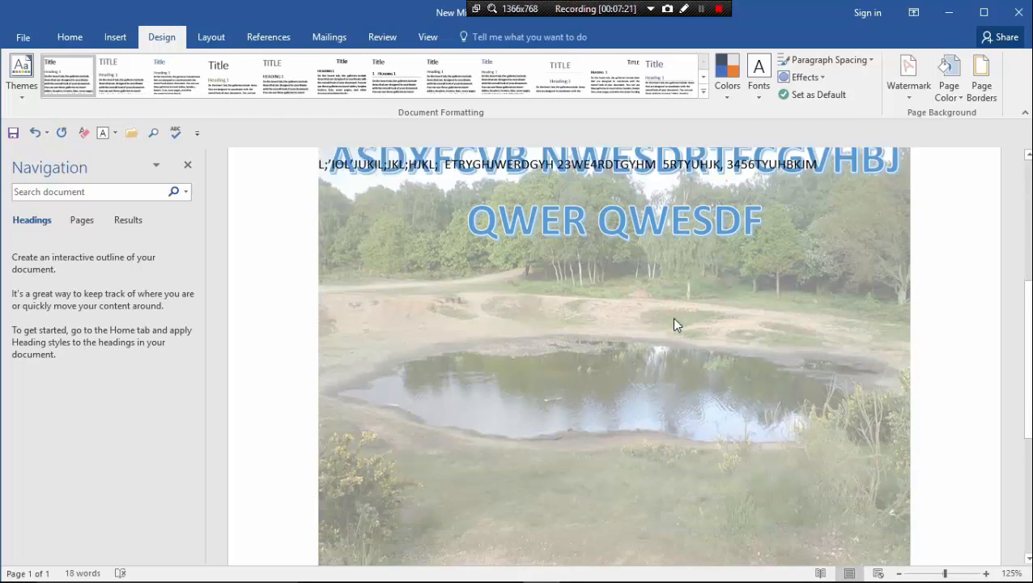
scroll(676, 323, "up", 2)
scroll(676, 323, "up", 3)
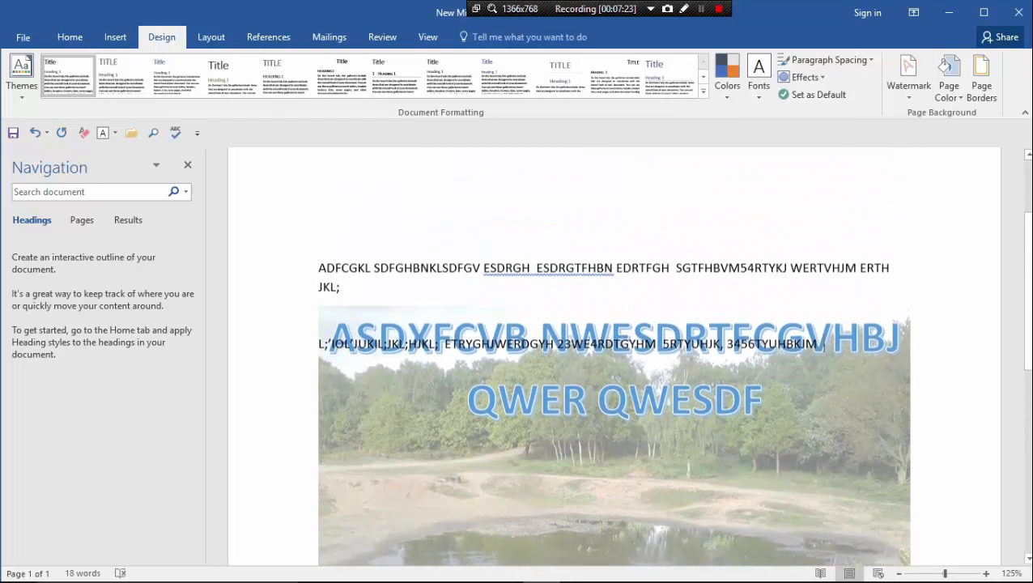